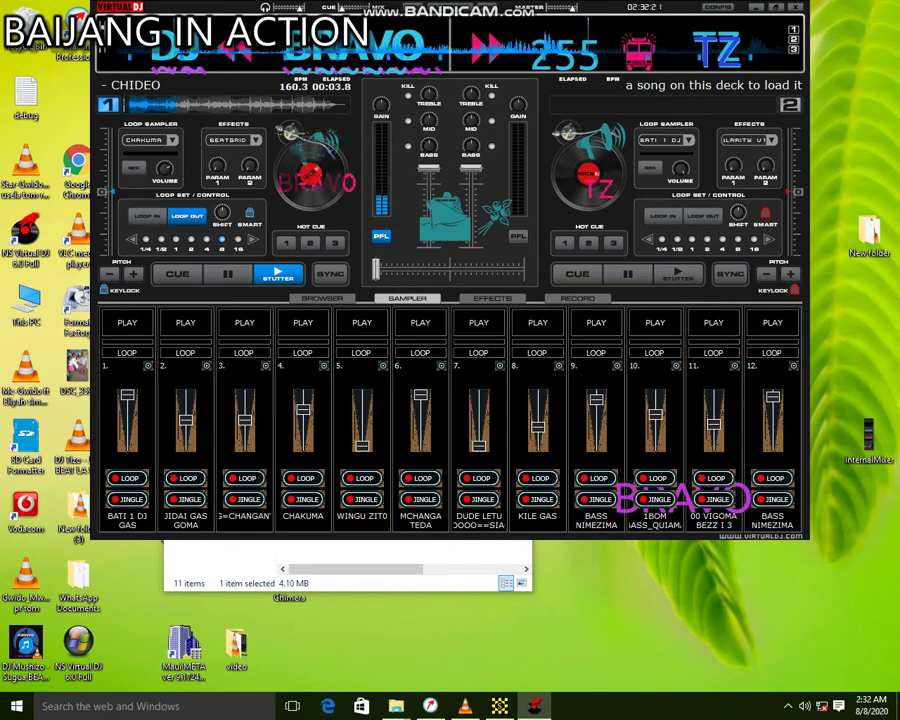
Step: Play the CHAKUMA, JIDAI GAS GOMA and BATI 1 DJ GAS samples, plus the sample in slot 7
click(303, 322)
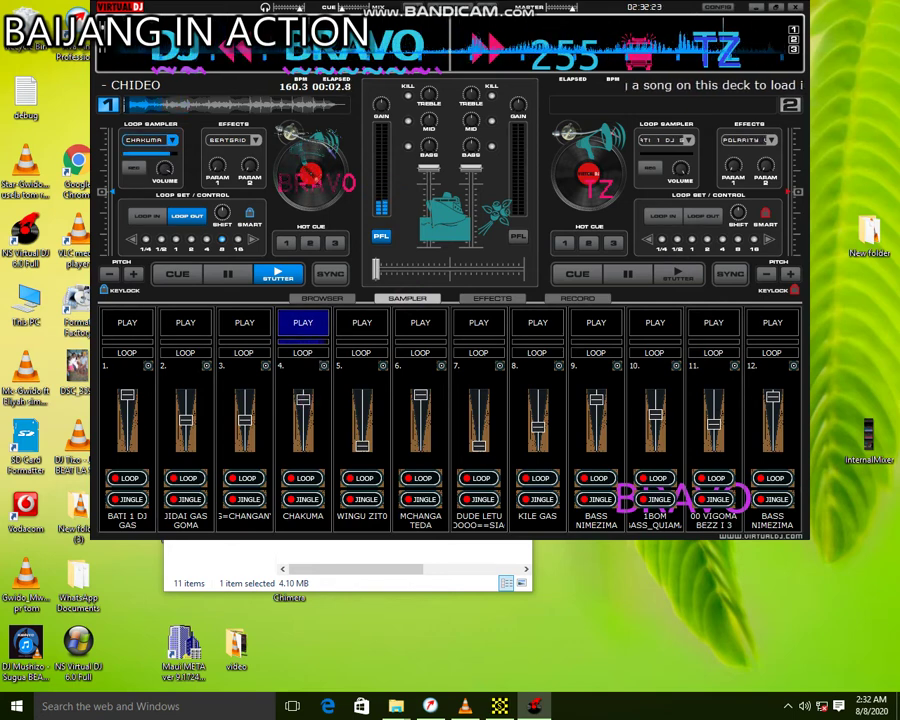
key(F2)
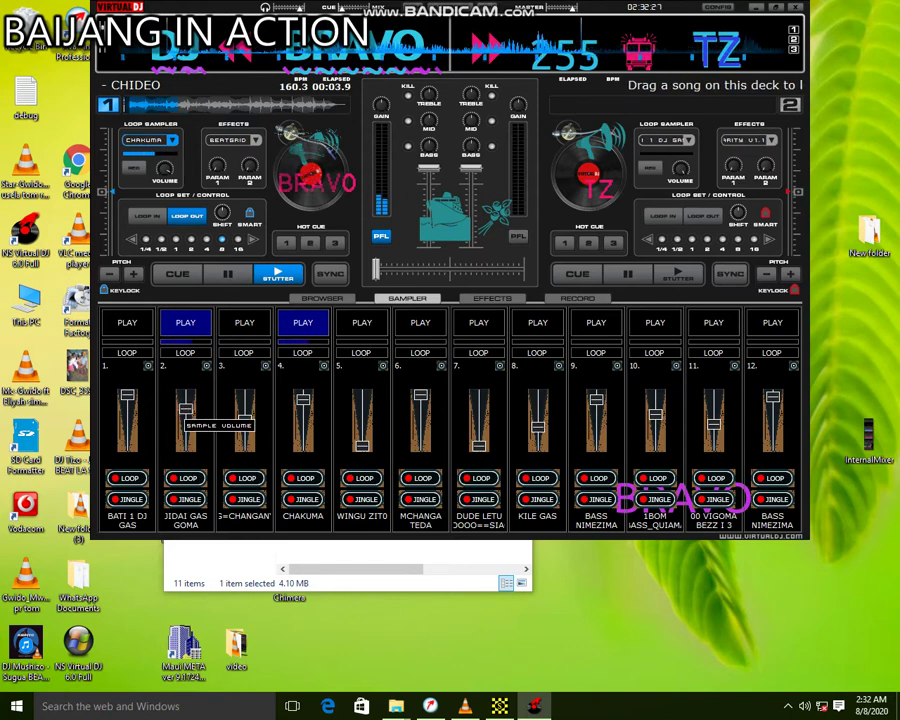
click(122, 323)
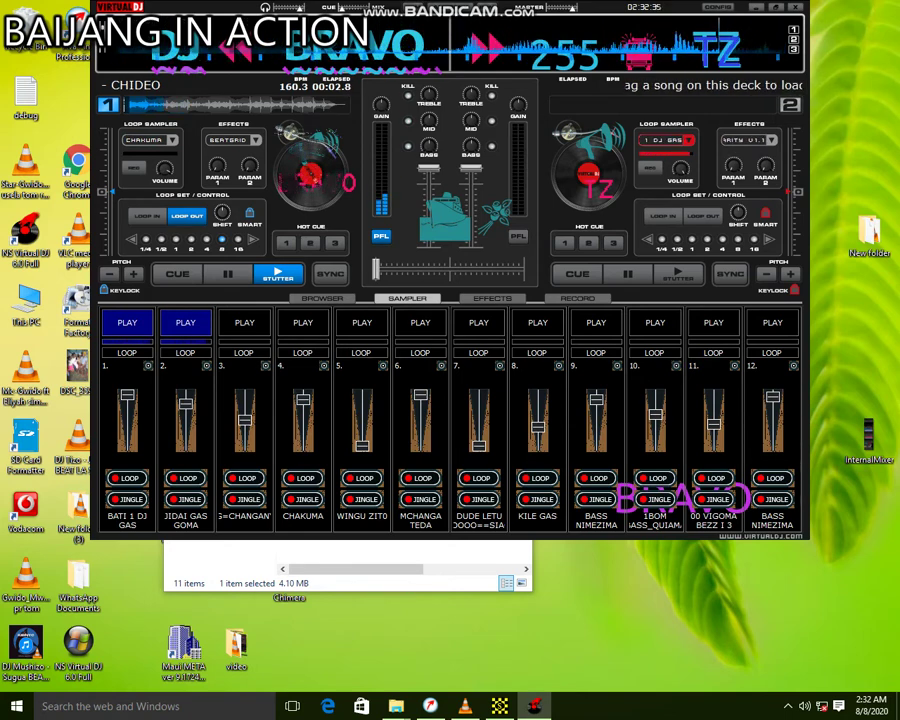
key(7)
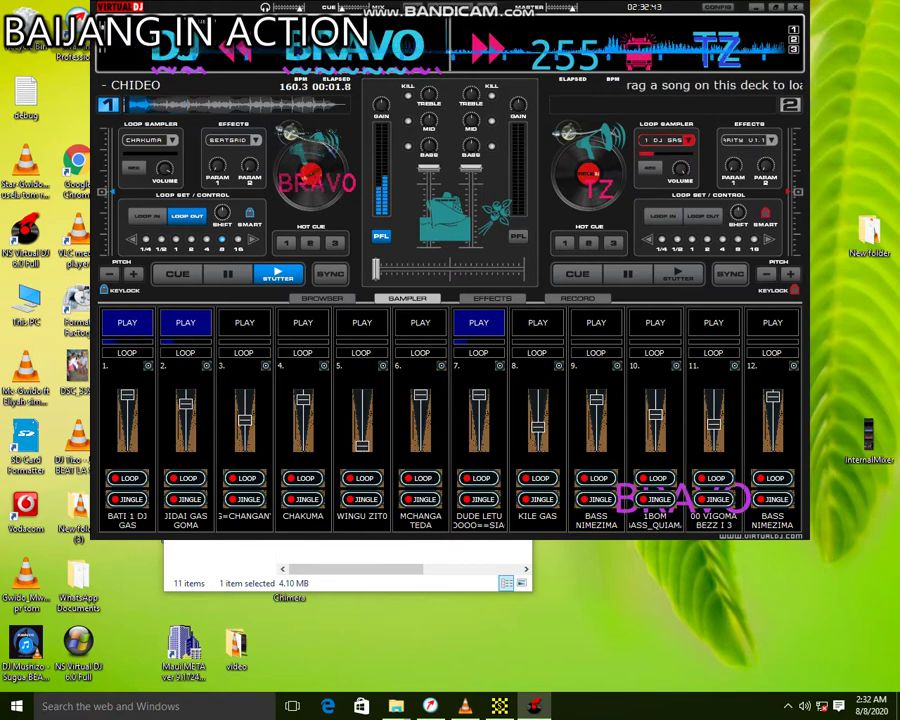
Step: Start the samples in slots 3 and 4, and lower the slot 7 sample's volume to minimum
key(3)
key(7)
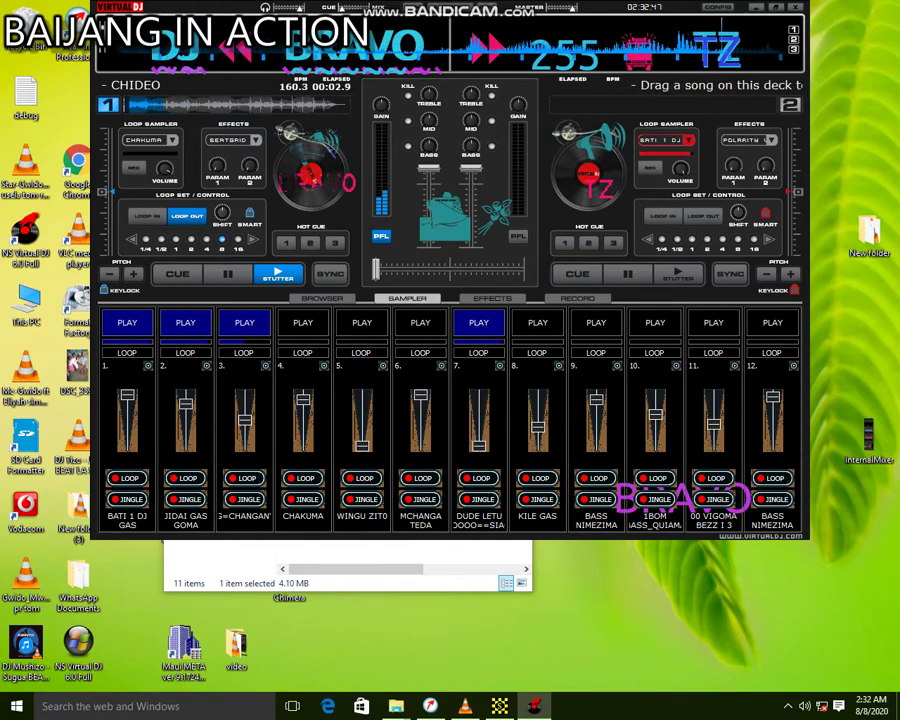
key(4)
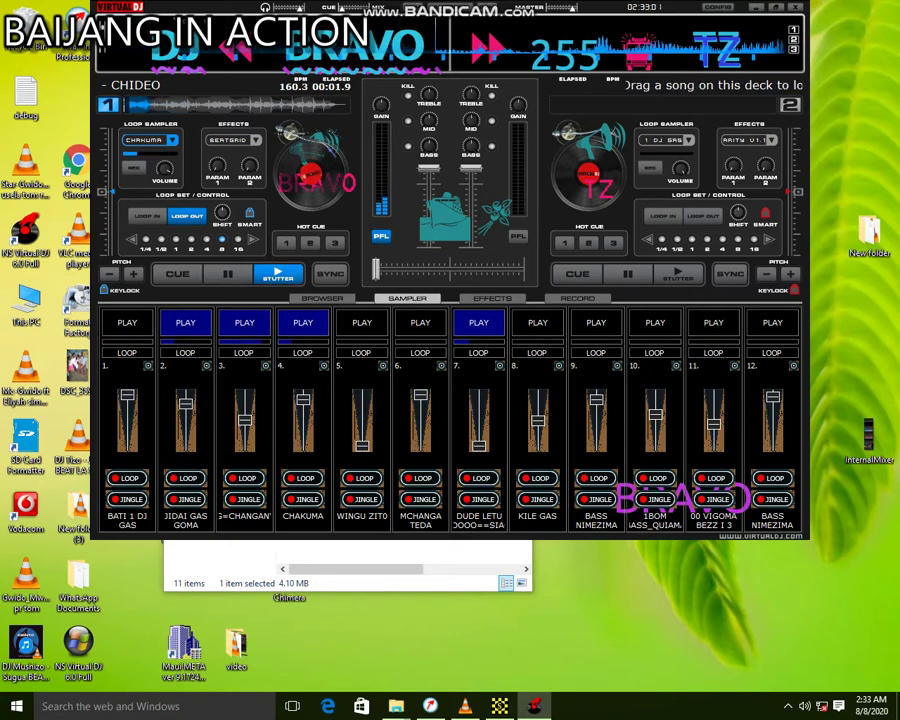
Step: Trigger the samples in slots 8, 10, 11, 4 and 12 one after another over the playing beat
click(526, 315)
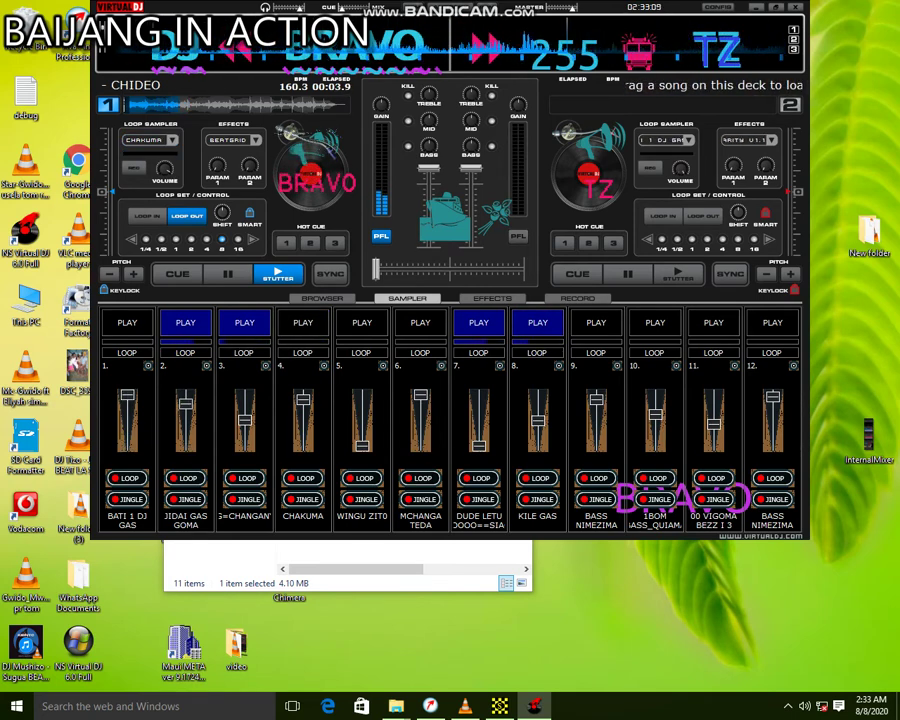
click(650, 313)
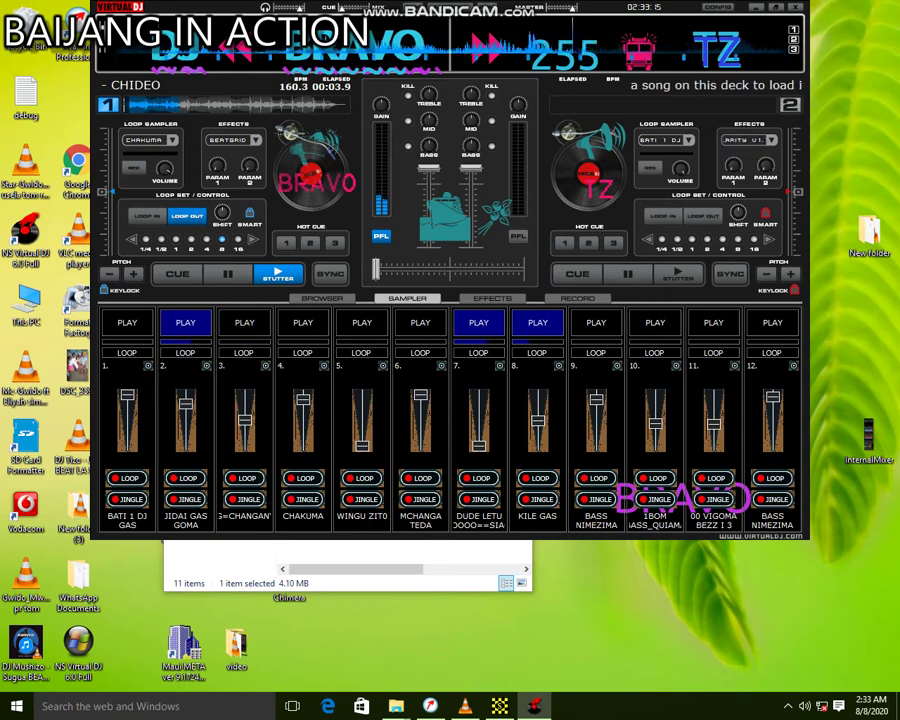
click(714, 323)
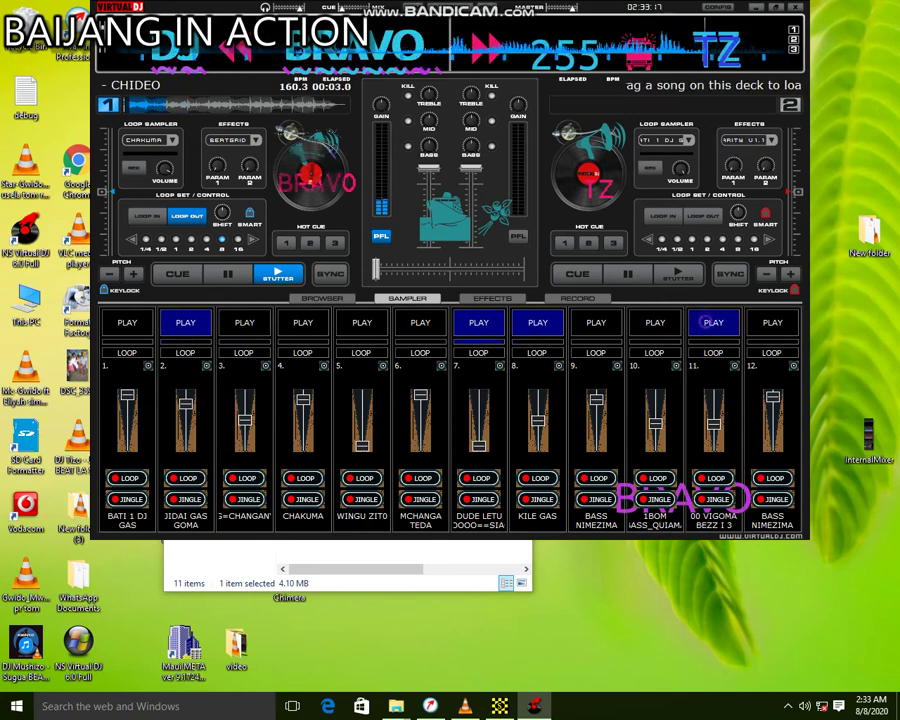
click(307, 330)
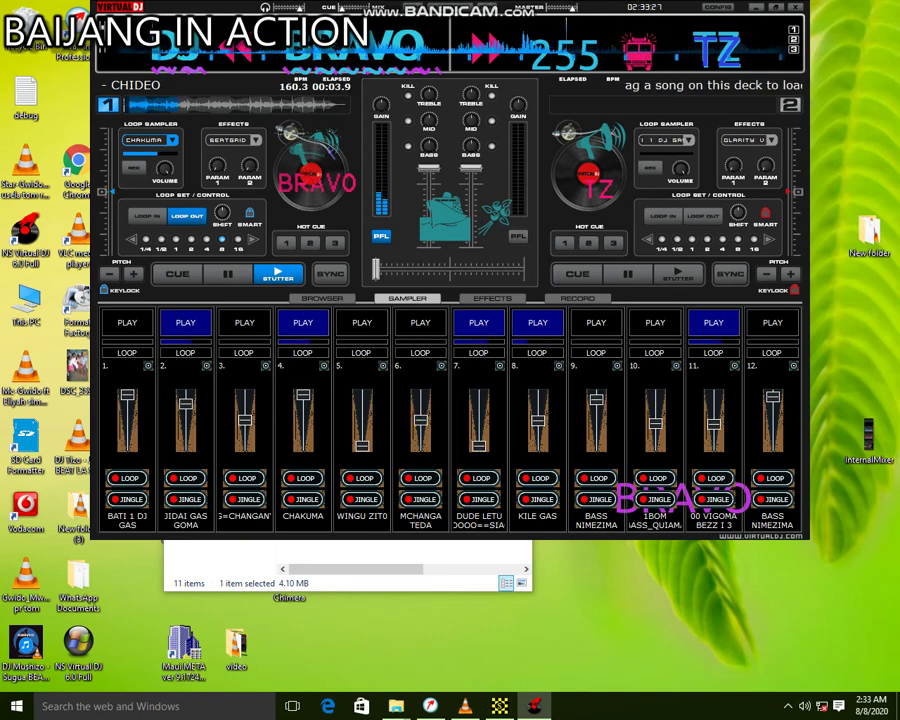
click(758, 325)
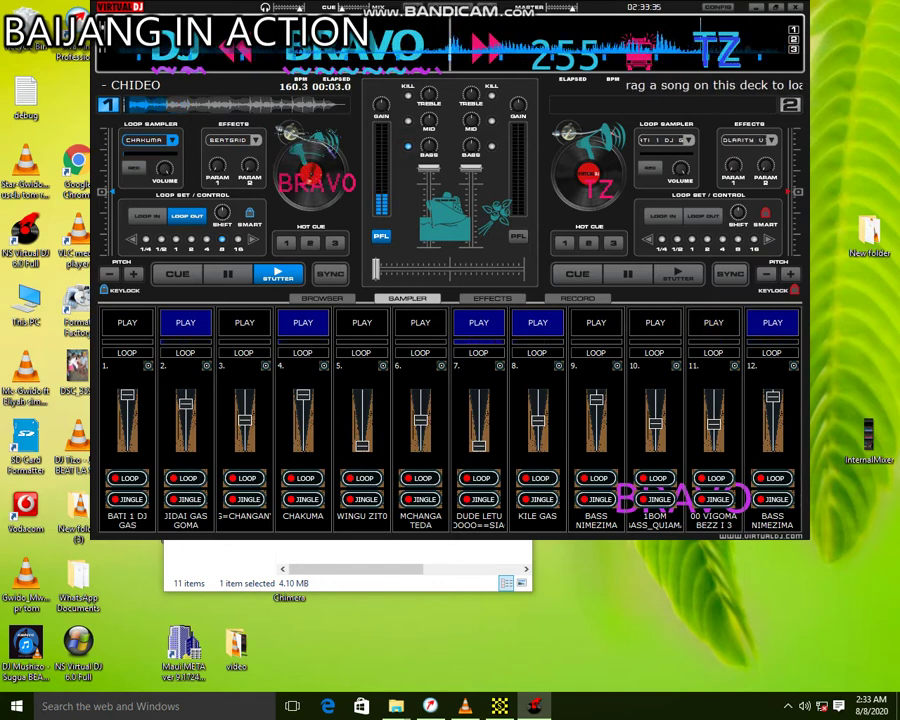
Step: Play the samples in slots 9 and 6, and raise the MCHANGA TEDA sample's volume to maximum
key(F9)
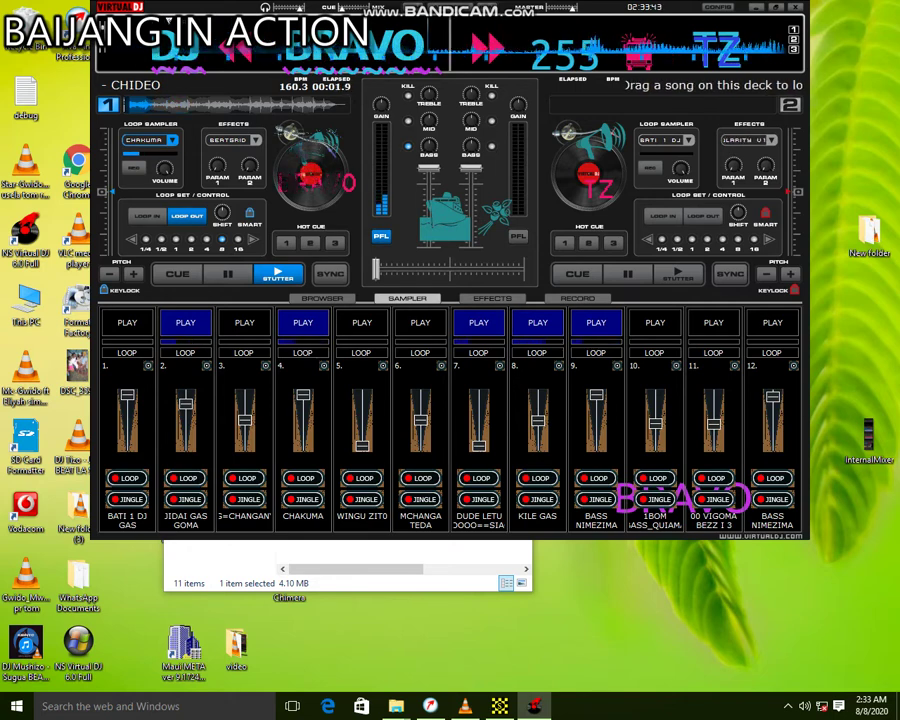
key(F6)
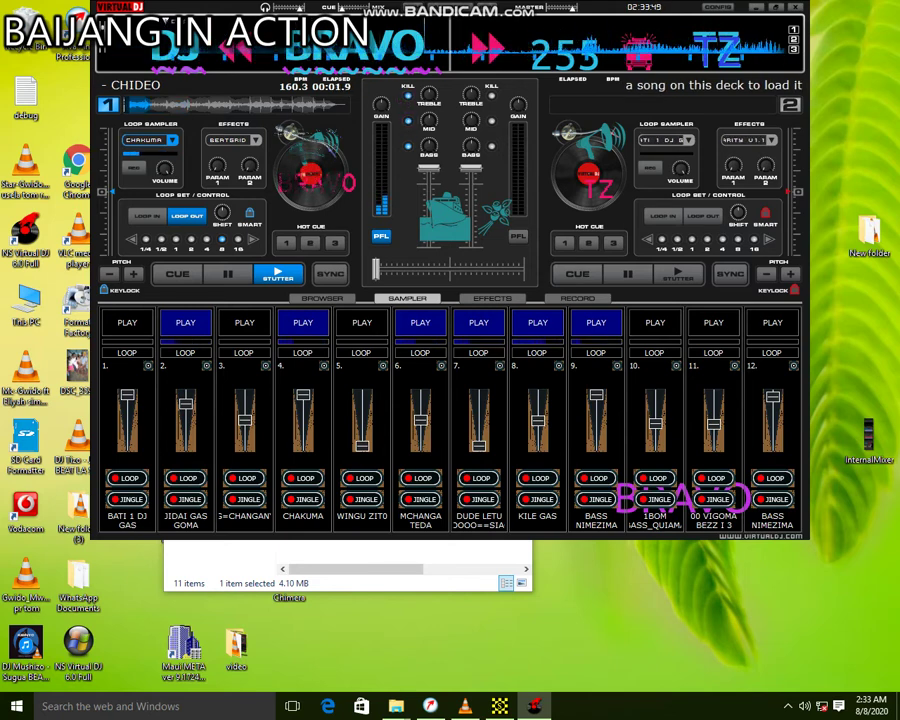
drag(421, 420, 421, 394)
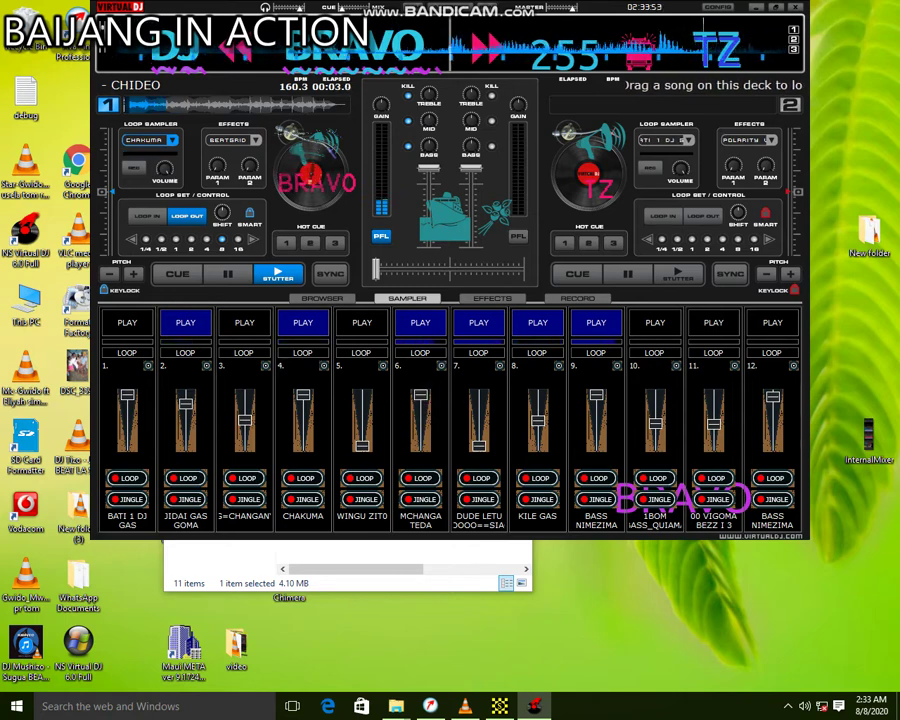
Step: Play the samples in slots 5 and 10, and set the slot 7 sample's volume slightly above minimum
mouse_move(362, 446)
mouse_down()
mouse_move(363, 432)
mouse_move(364, 447)
mouse_up()
click(364, 325)
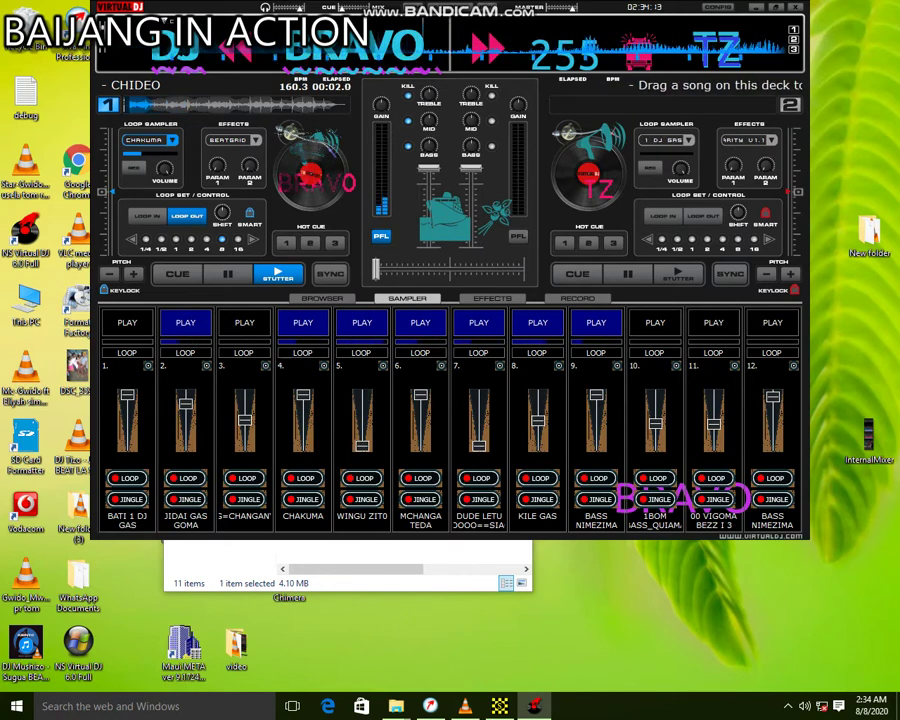
key(F10)
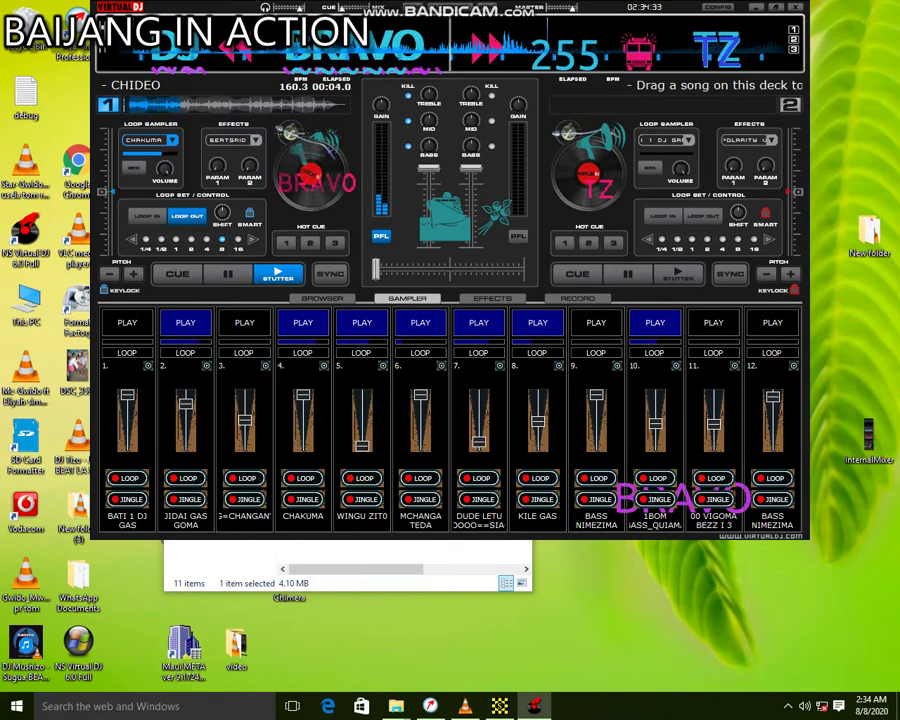
drag(479, 395, 479, 442)
mouse_move(479, 442)
mouse_down()
mouse_move(479, 395)
mouse_move(479, 442)
mouse_up()
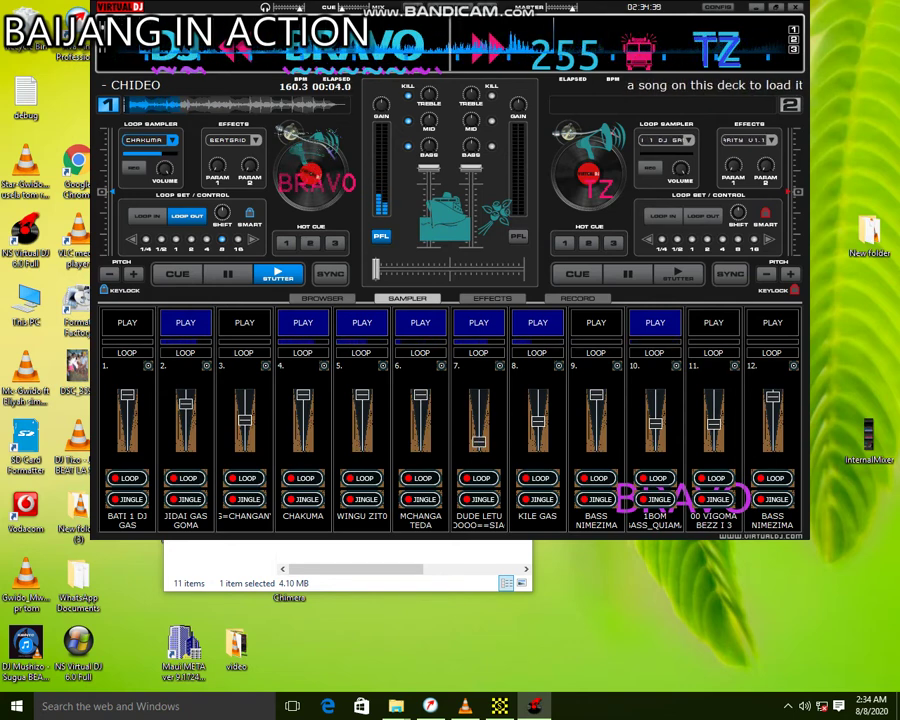
Step: Trigger sample 11 and stop sample 10, with the WINGU ZIT0 sample's volume lowered to minimum
click(714, 323)
click(659, 323)
drag(362, 403, 362, 444)
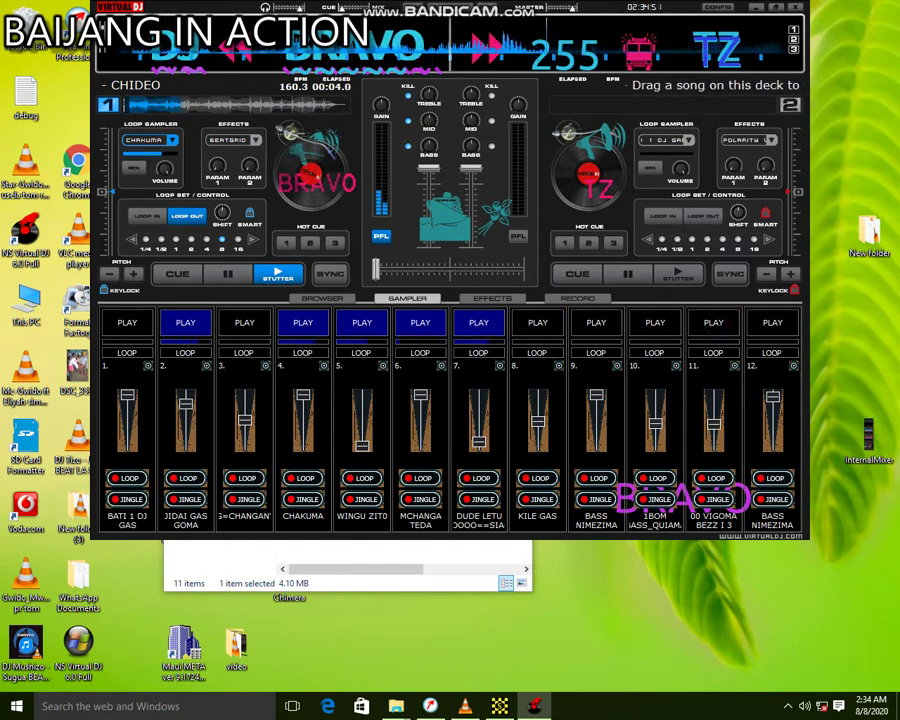
Step: Play the BASS NIMEZIMA samples in slots 12 and 9, and lower the slot 7 sample's volume to minimum
click(772, 323)
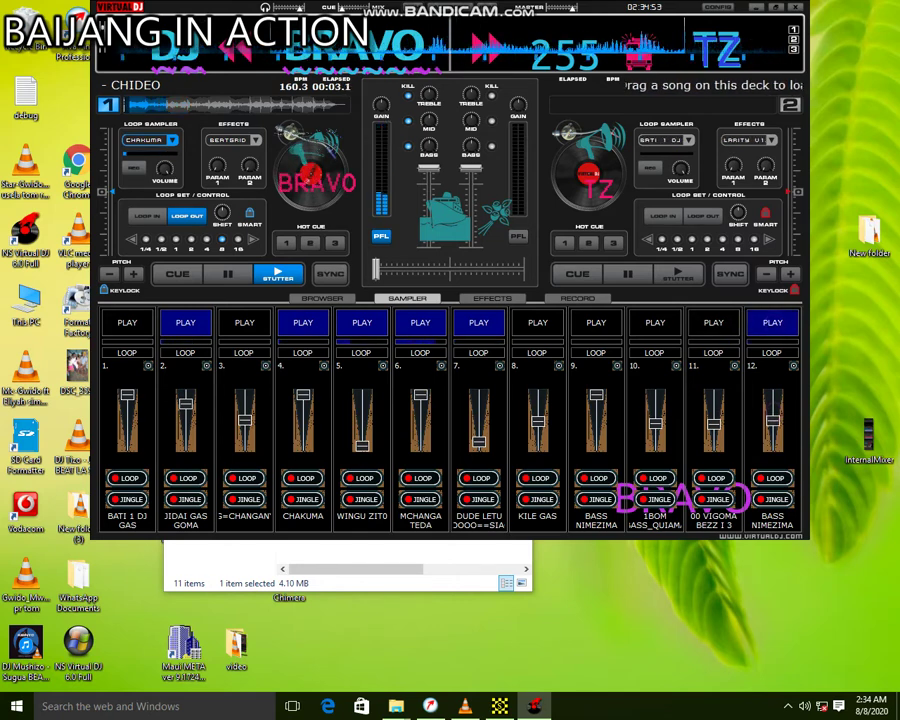
drag(479, 442, 479, 446)
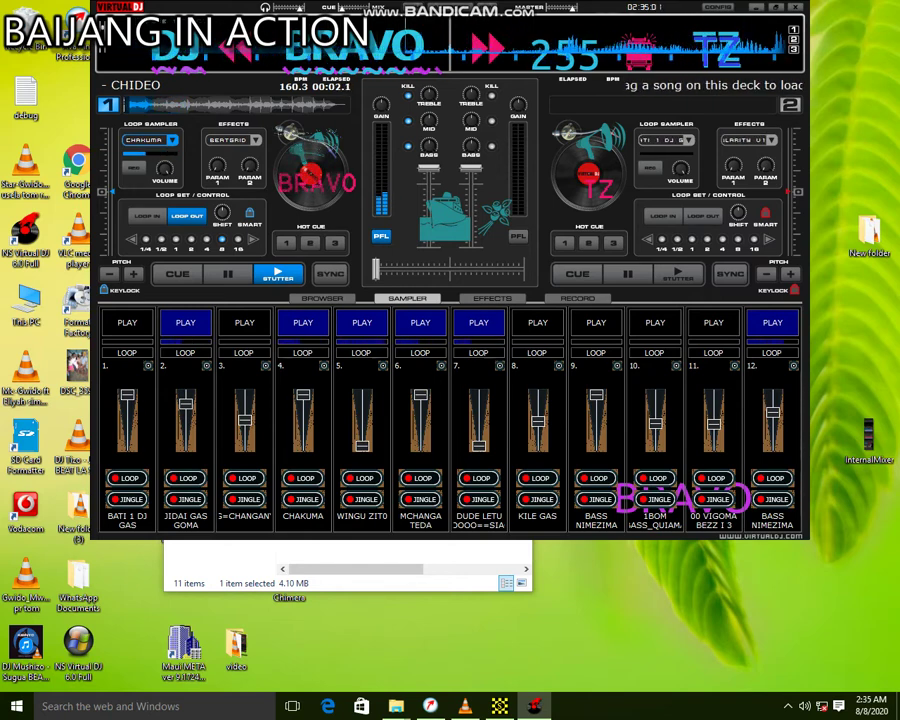
click(596, 323)
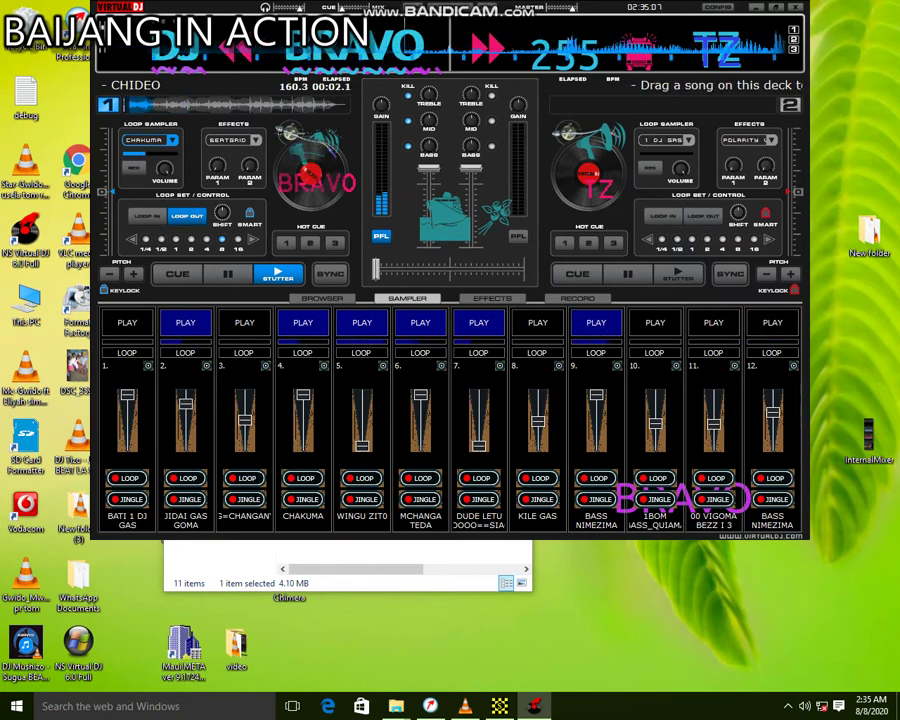
Step: Load the sample file shinuna==mwendo kasiiii.vdj from the mwndo maji folder into sampler slot 3
click(265, 366)
click(298, 373)
scroll(300, 250, down, 10)
scroll(300, 286, down, 1)
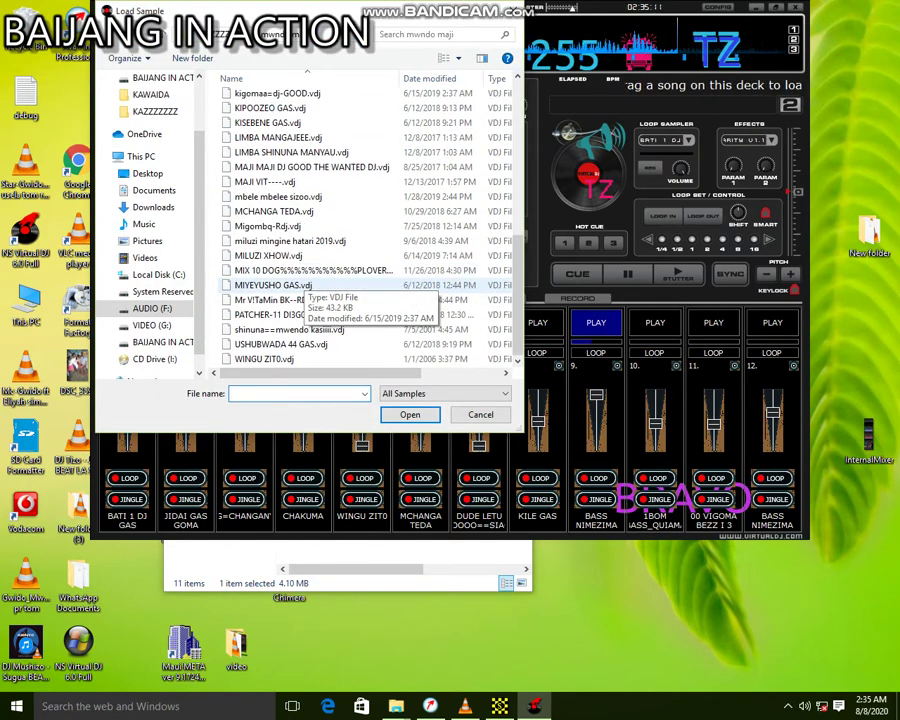
click(300, 286)
key(Down)
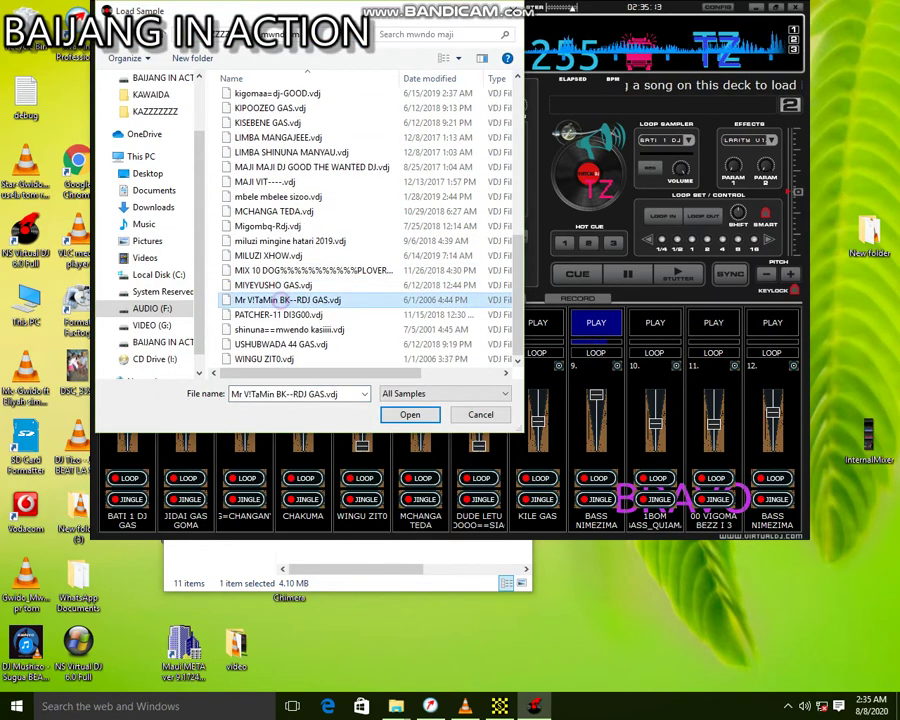
click(285, 329)
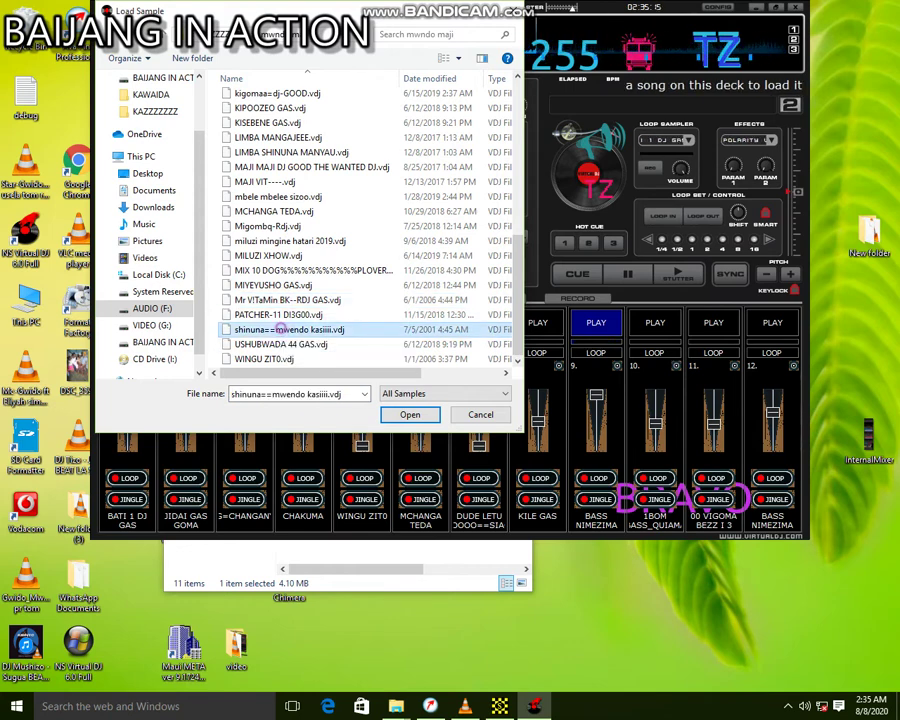
double_click(285, 329)
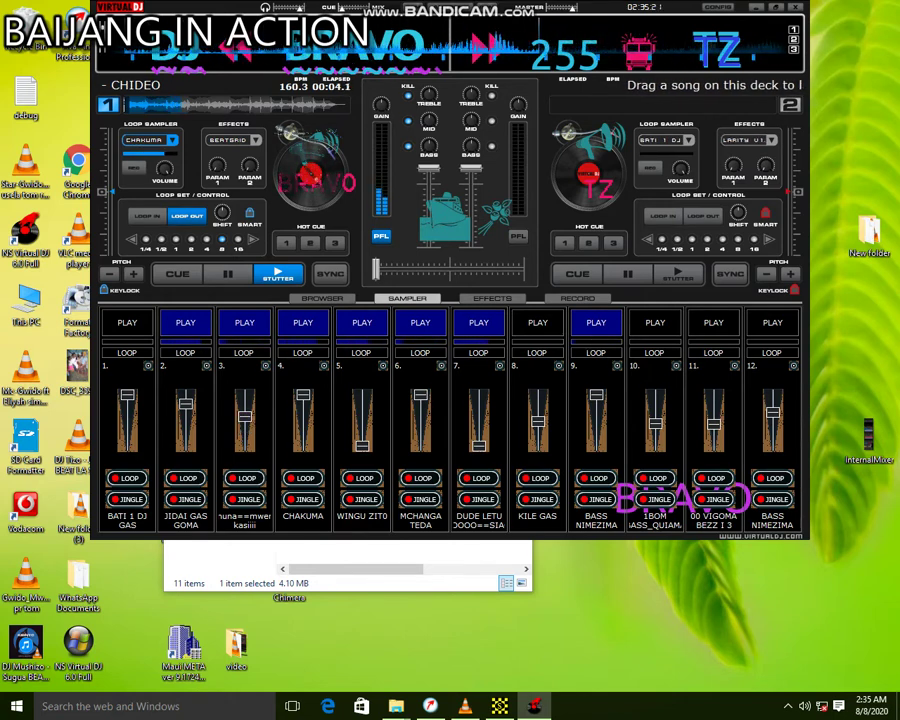
Step: Toggle playback of the BASS NIMEZIMA sample in slot 9 and lower the WINGU ZIT0 sample's volume to minimum
click(588, 326)
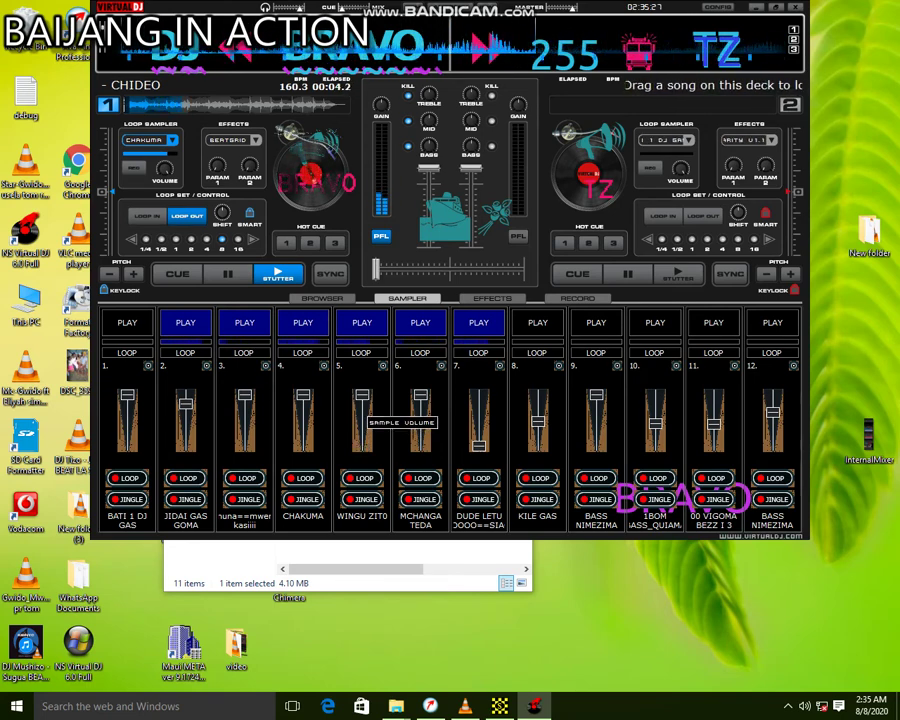
click(362, 395)
drag(362, 395, 362, 446)
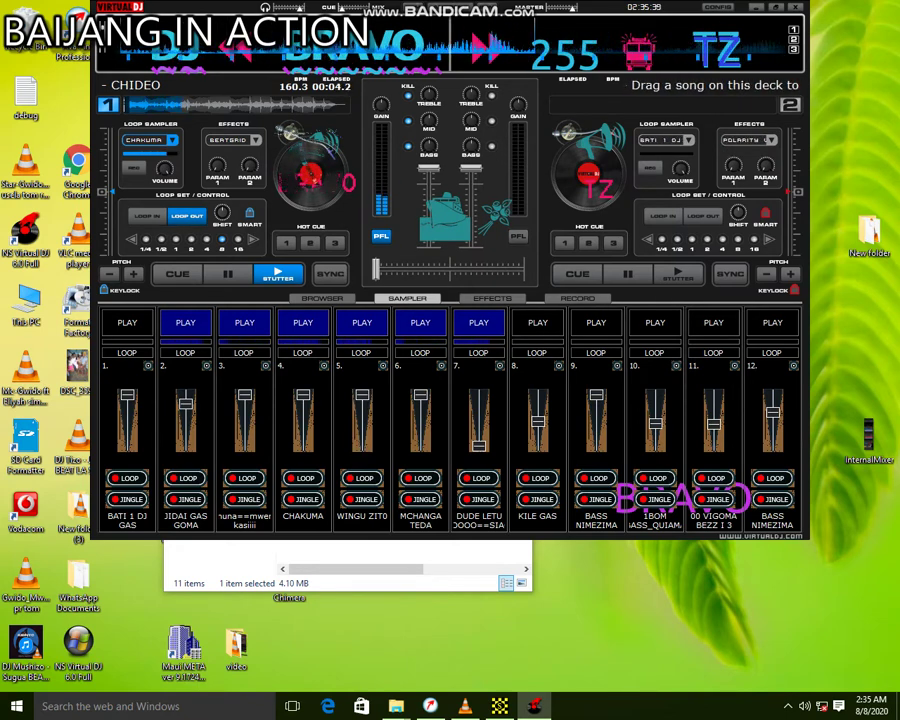
click(590, 329)
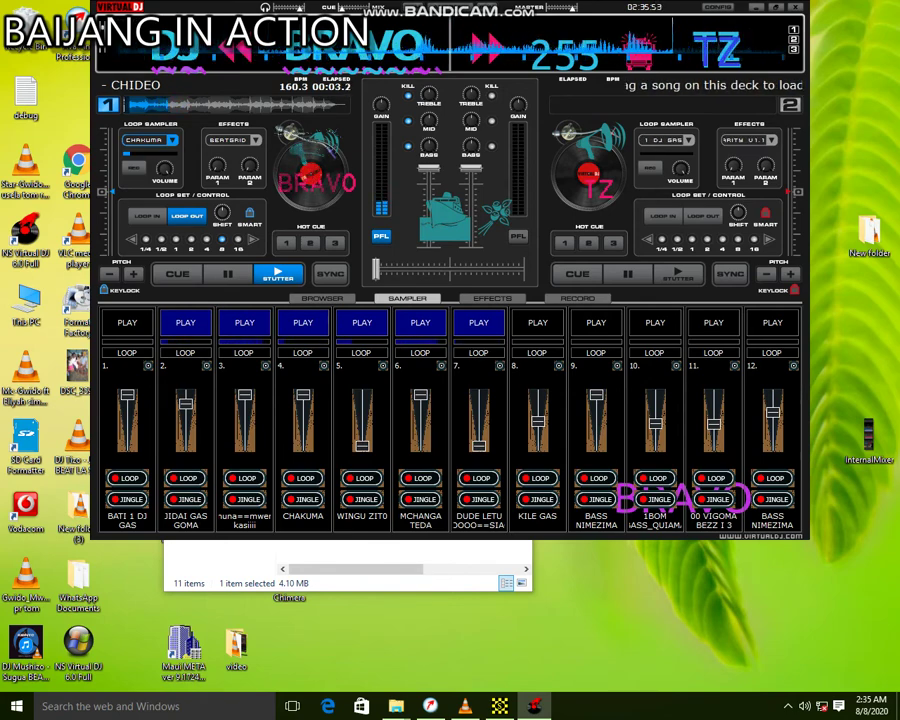
Step: Replace the sample in slot 3 with the file =NT=SCRATCH=DJ GAS.vdj
click(266, 366)
click(302, 377)
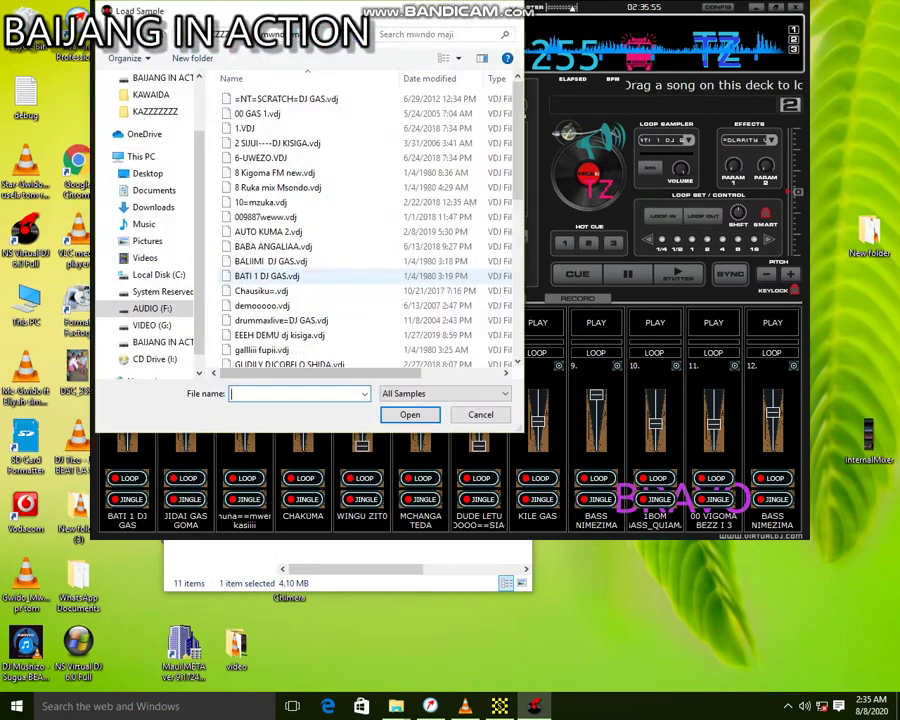
scroll(300, 226, down, 4)
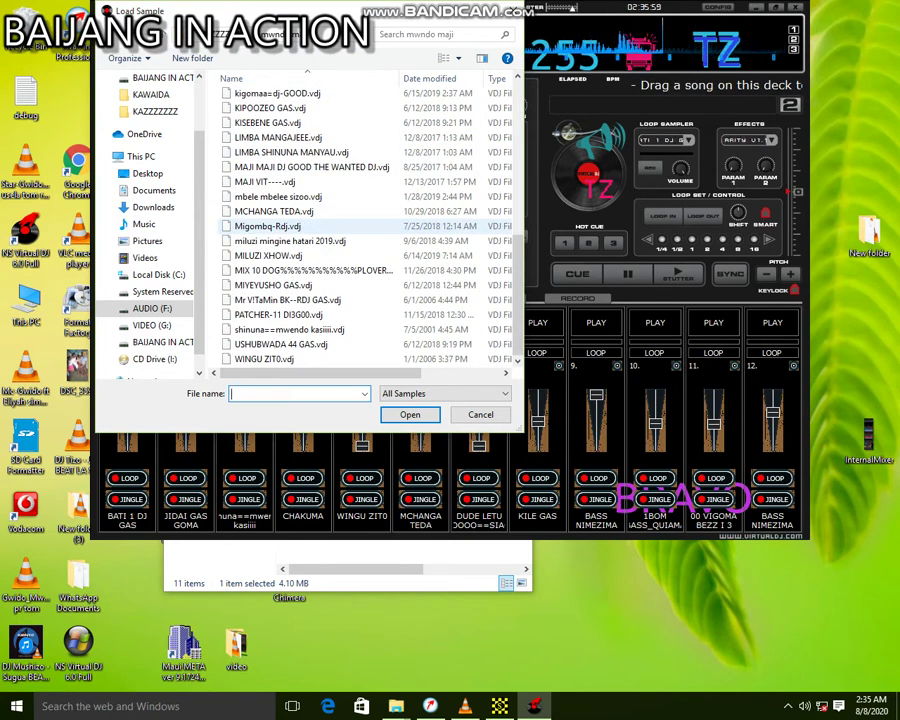
click(300, 226)
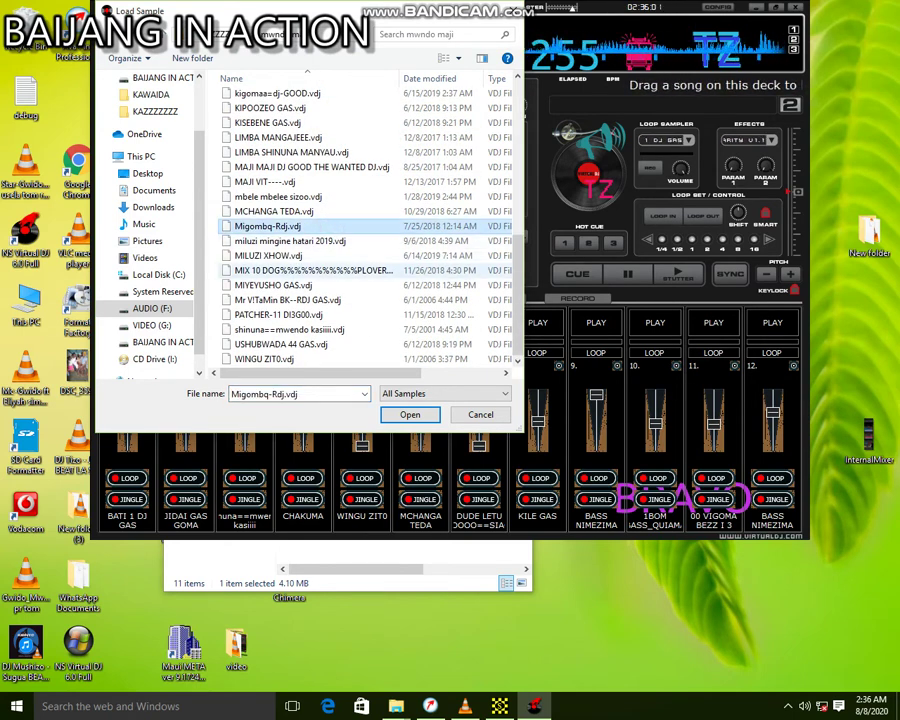
click(300, 270)
click(289, 314)
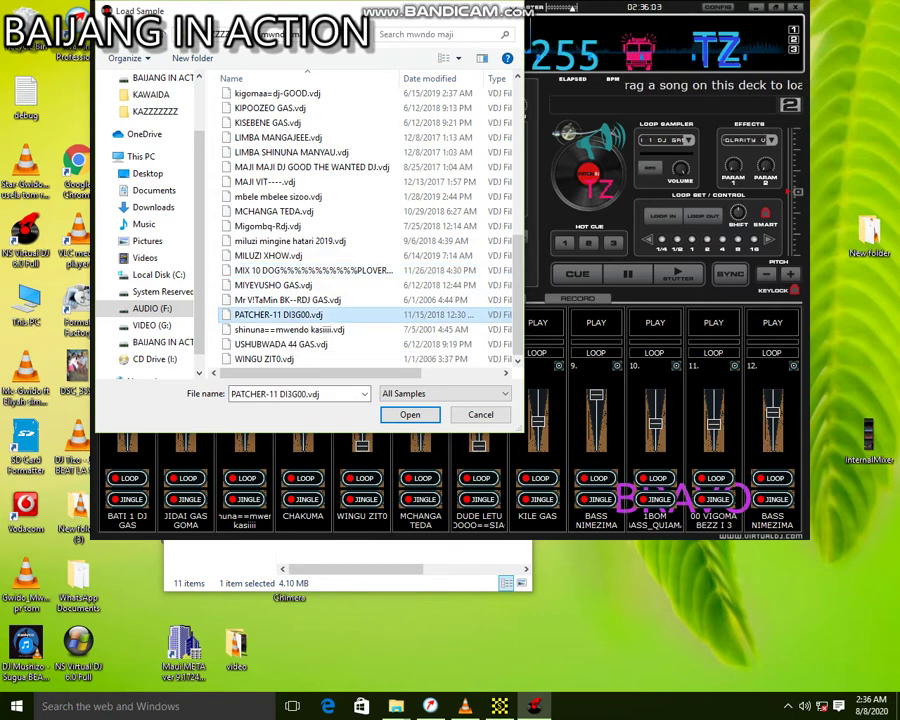
scroll(300, 230, up, 8)
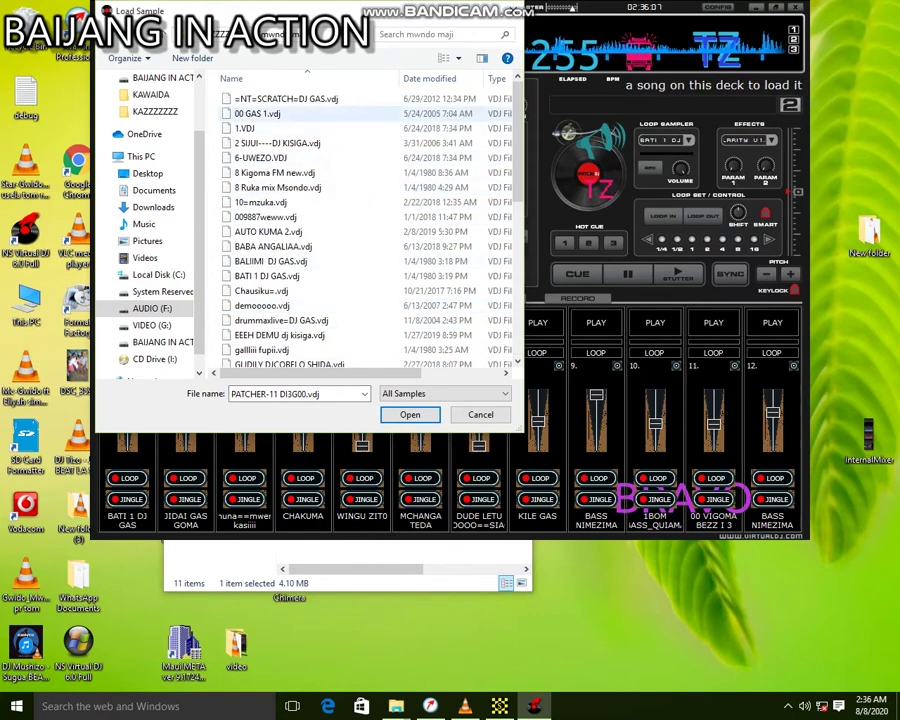
double_click(290, 99)
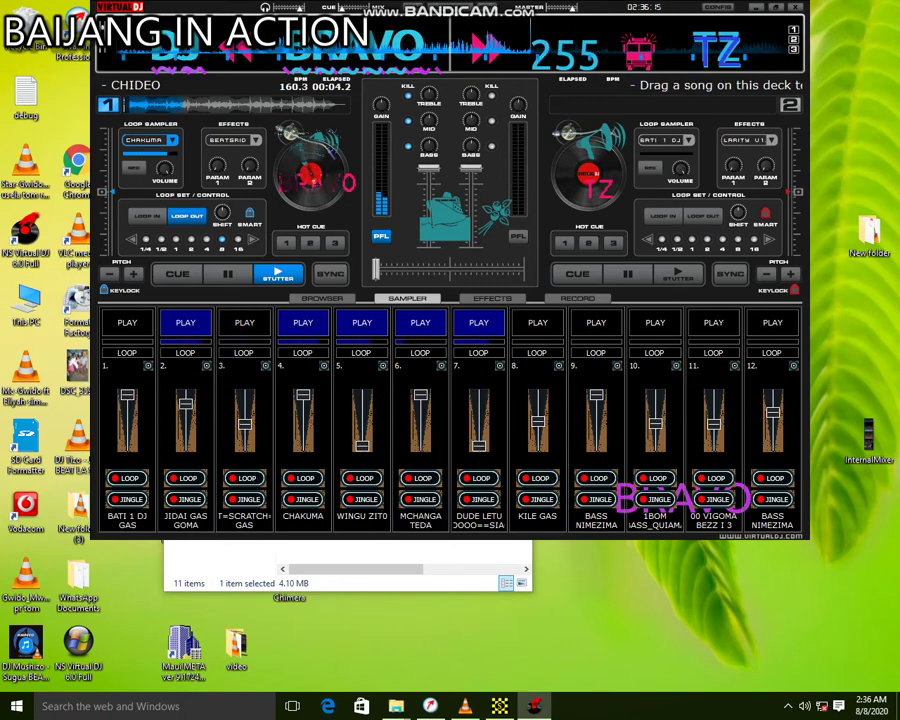
Step: Replace the sample in slot 1 with SPARTA Loop 3.vdj from the KAZZZZZZZ folder
right_click(140, 362)
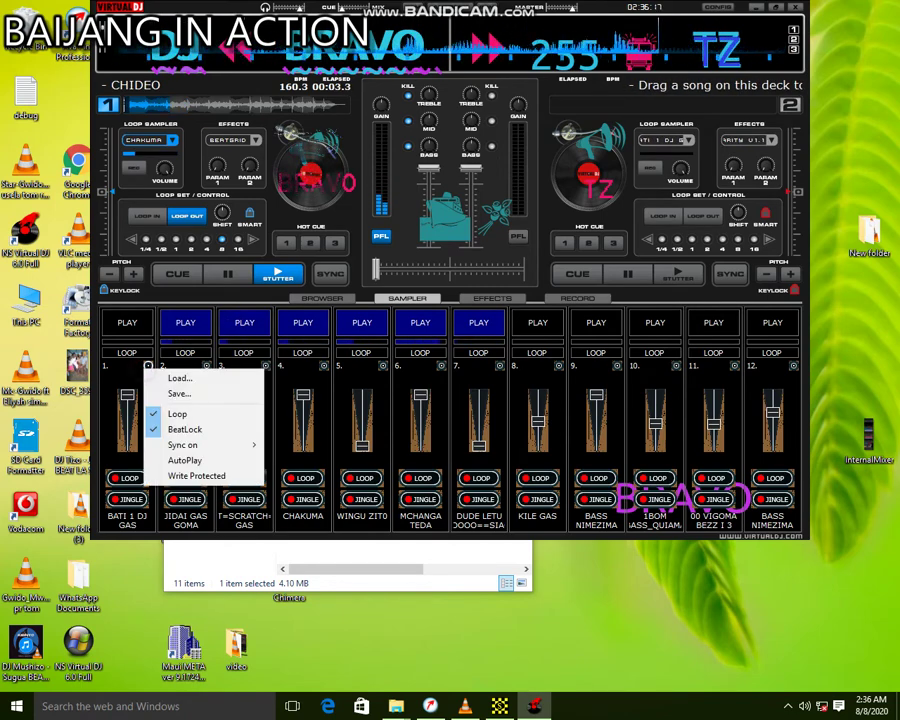
click(152, 374)
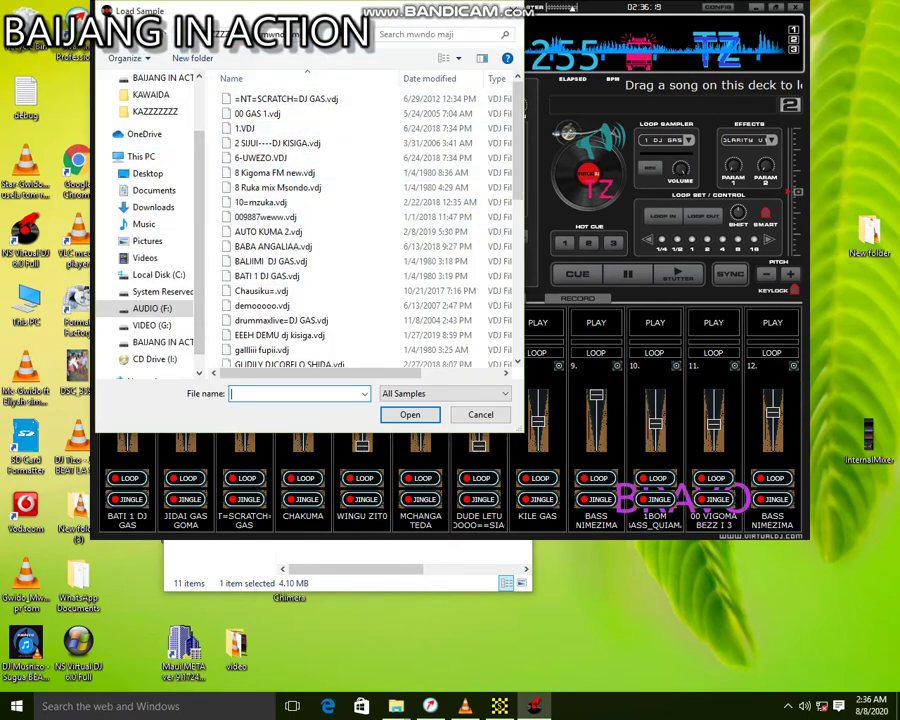
click(231, 34)
scroll(290, 192, down, 3)
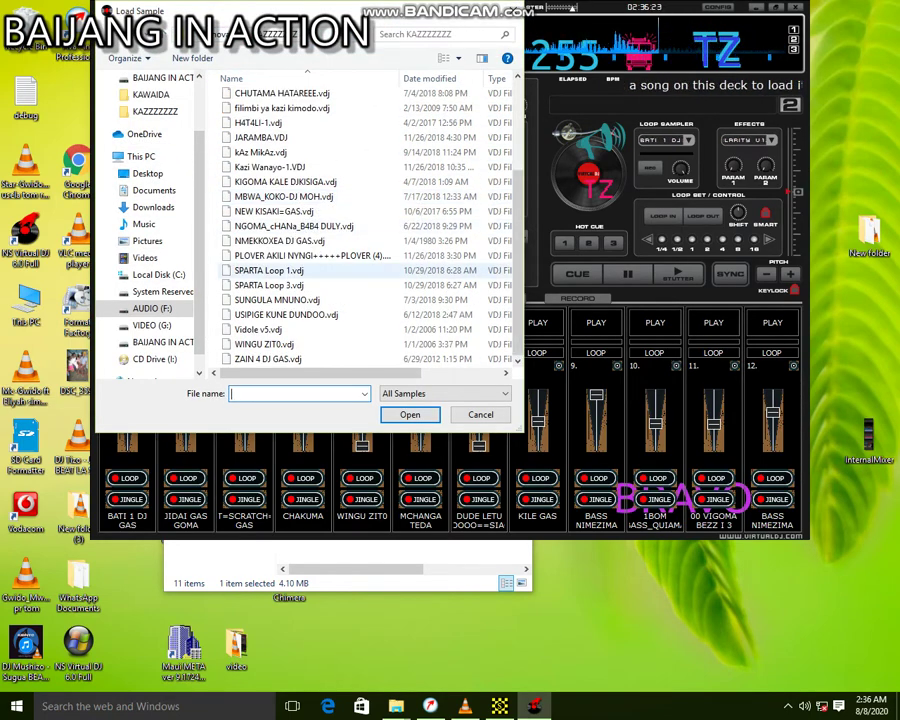
double_click(268, 285)
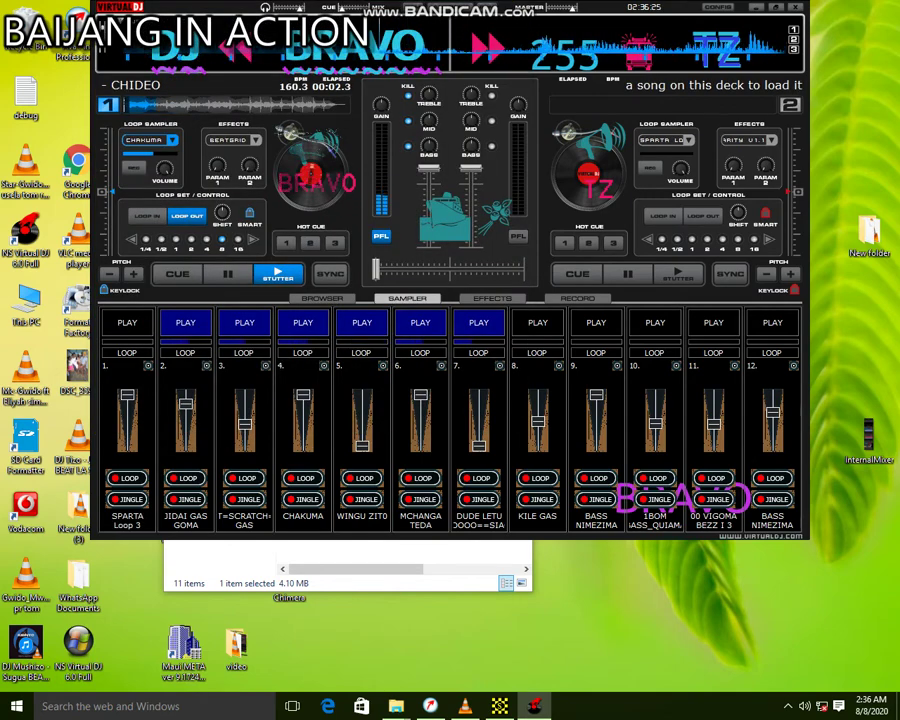
Step: Switch playback from the slot 3 sample to SPARTA Loop 3 in slot 1 and on to the slot 11 sample
click(132, 324)
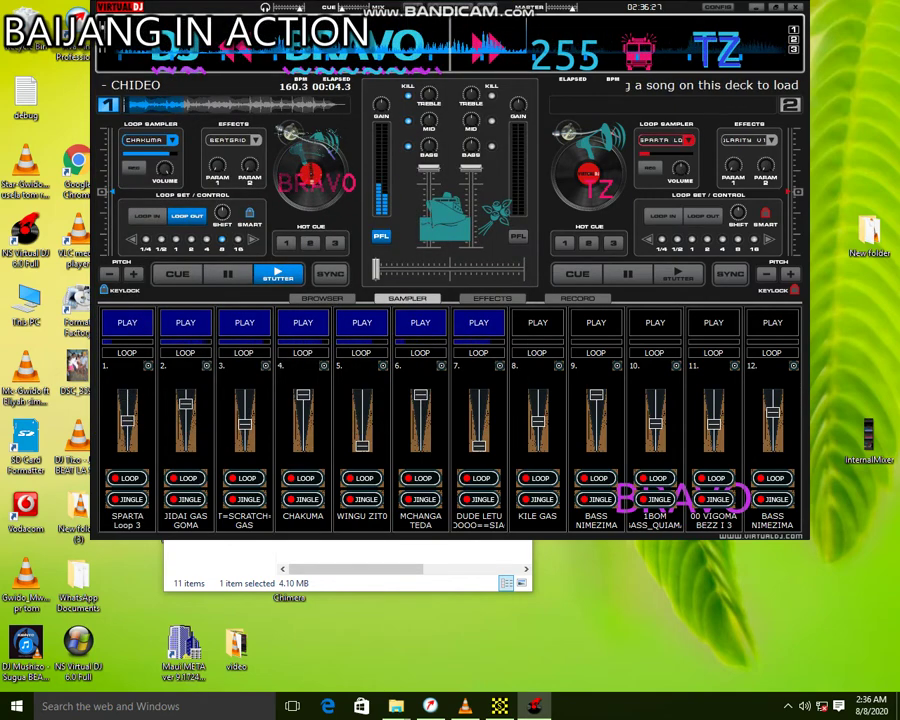
click(238, 327)
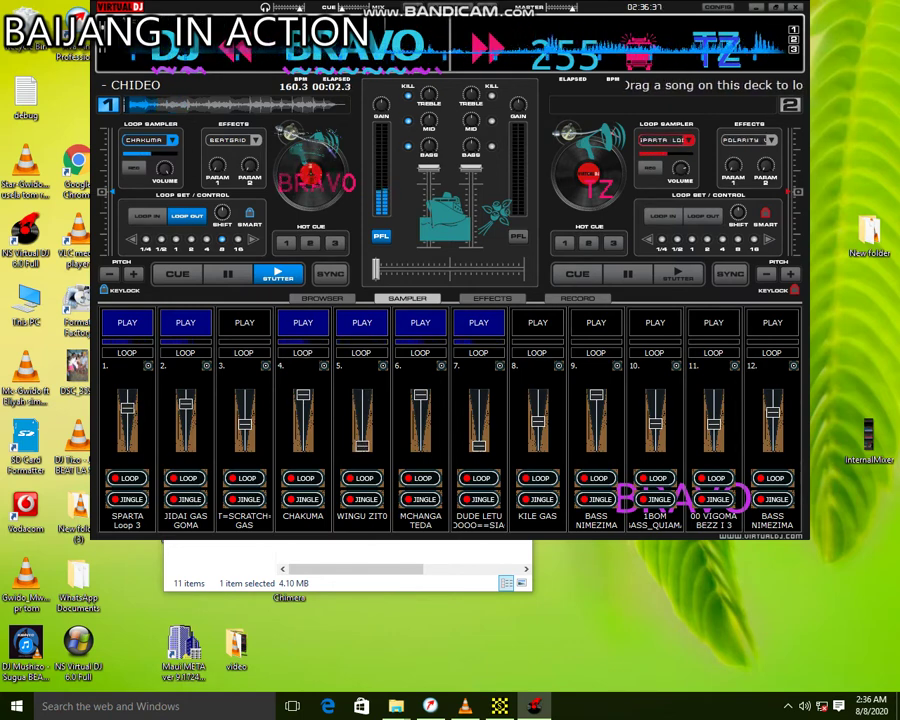
key(5)
key(F11)
key(5)
key(5)
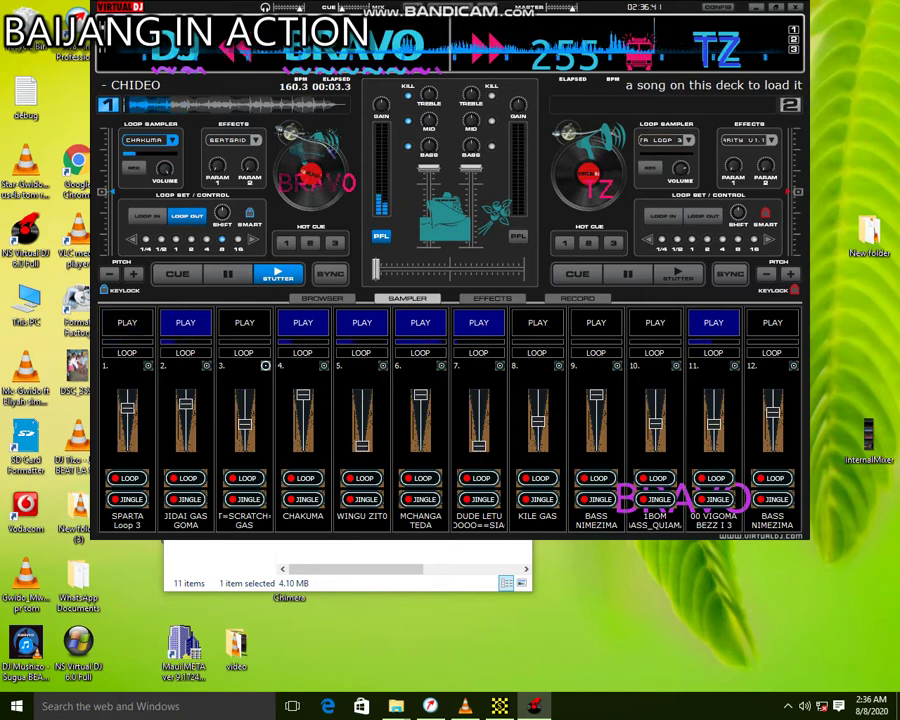
Step: Replace the sample in slot 3 with uuuiiii batiiii==.vdj from the DJ ESSAU YOWEE folder
click(265, 366)
click(297, 373)
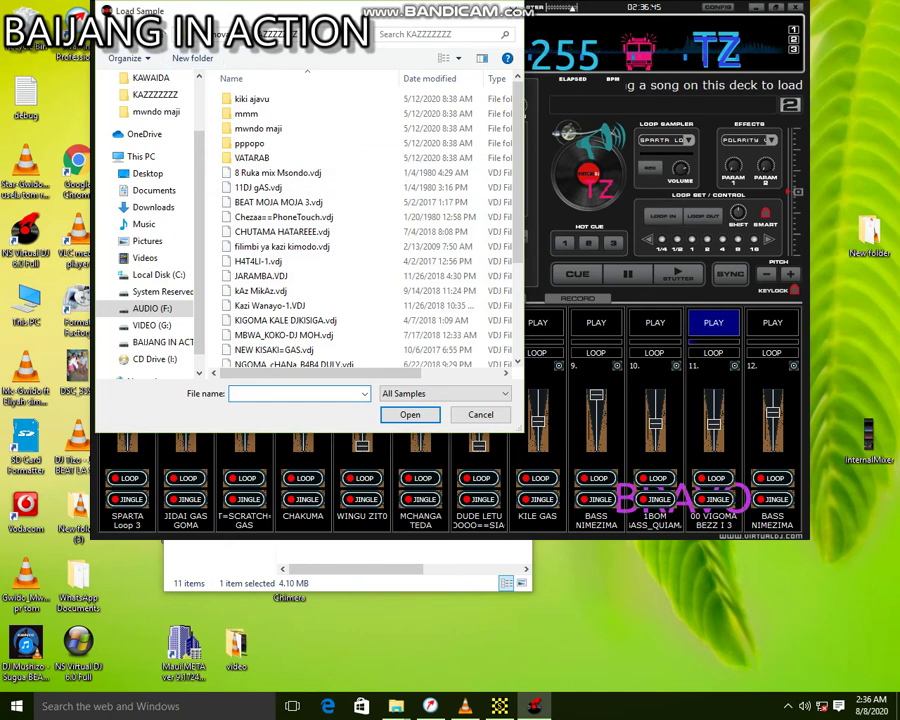
click(232, 34)
scroll(300, 218, down, 3)
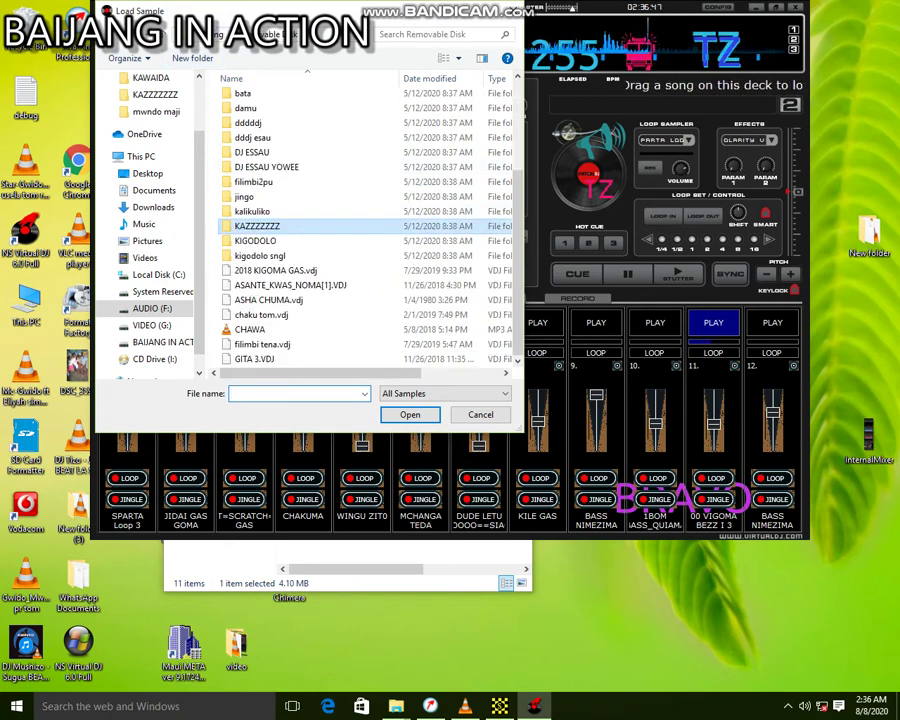
double_click(266, 167)
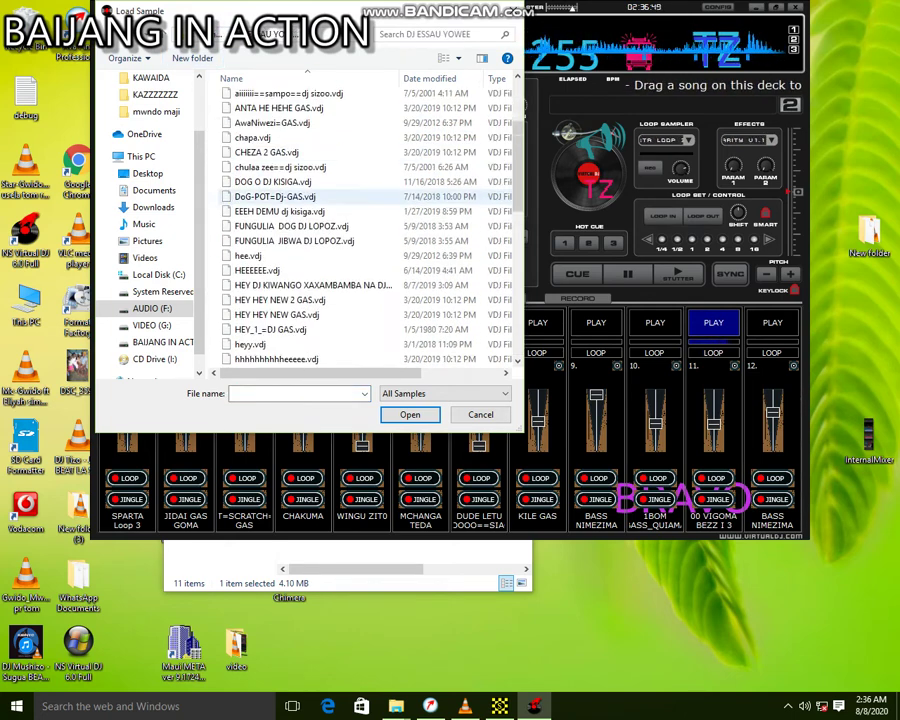
scroll(300, 197, down, 2)
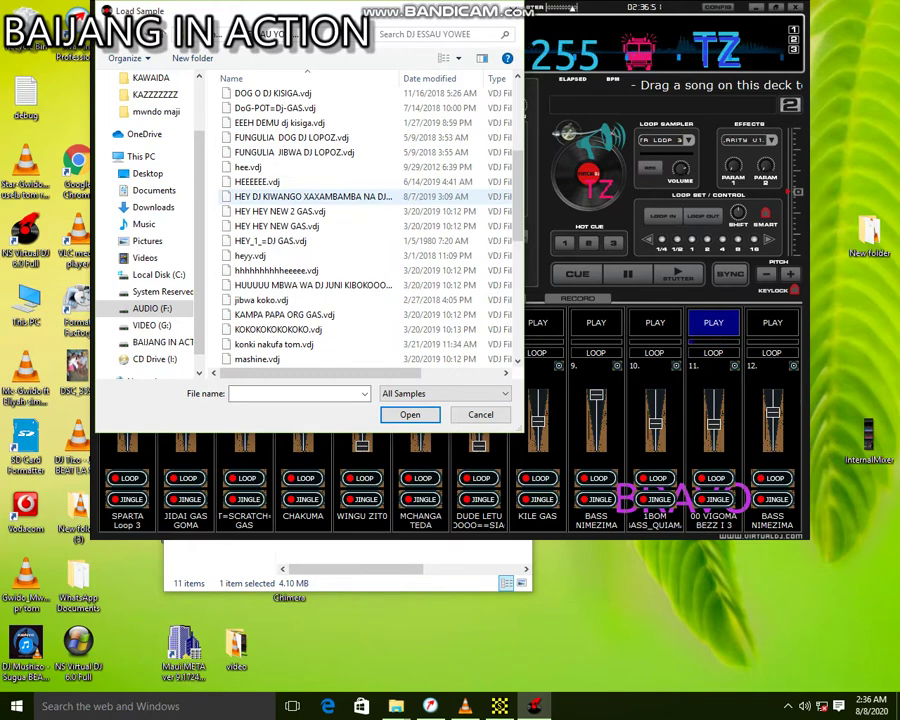
scroll(300, 197, down, 8)
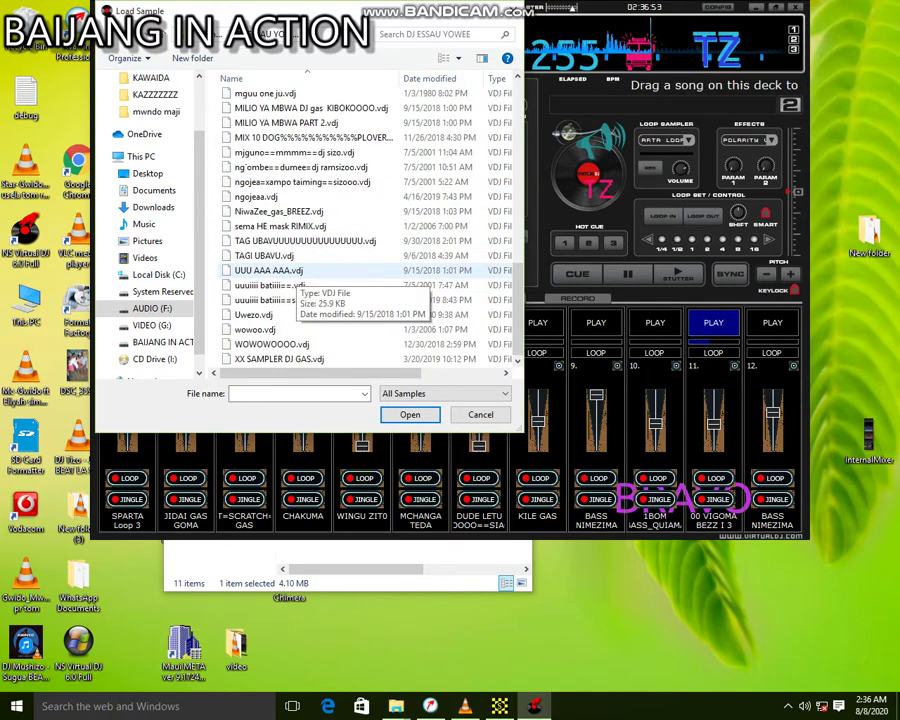
click(297, 286)
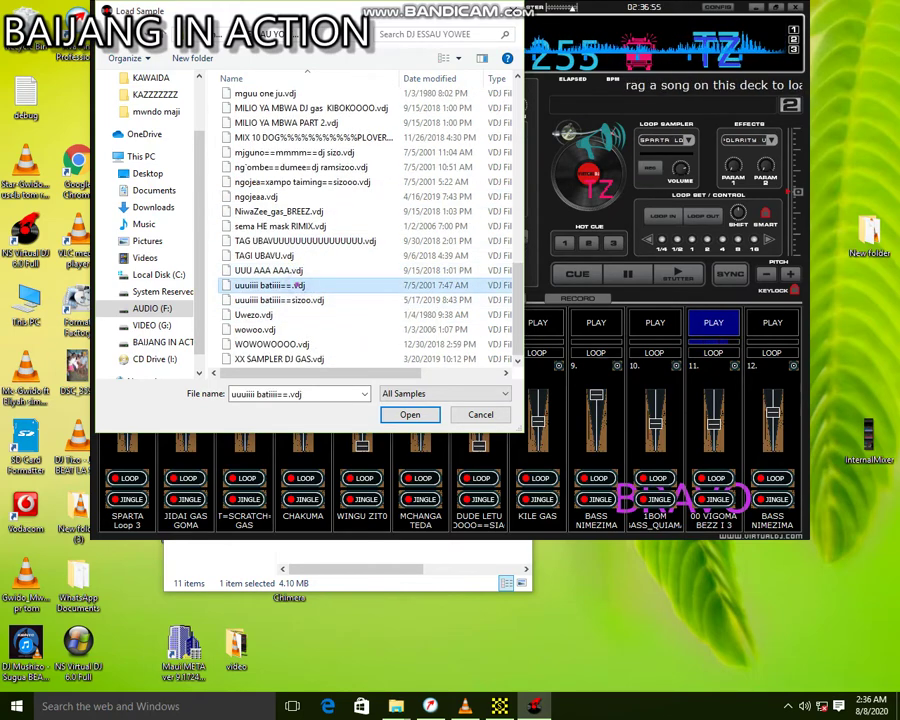
double_click(297, 286)
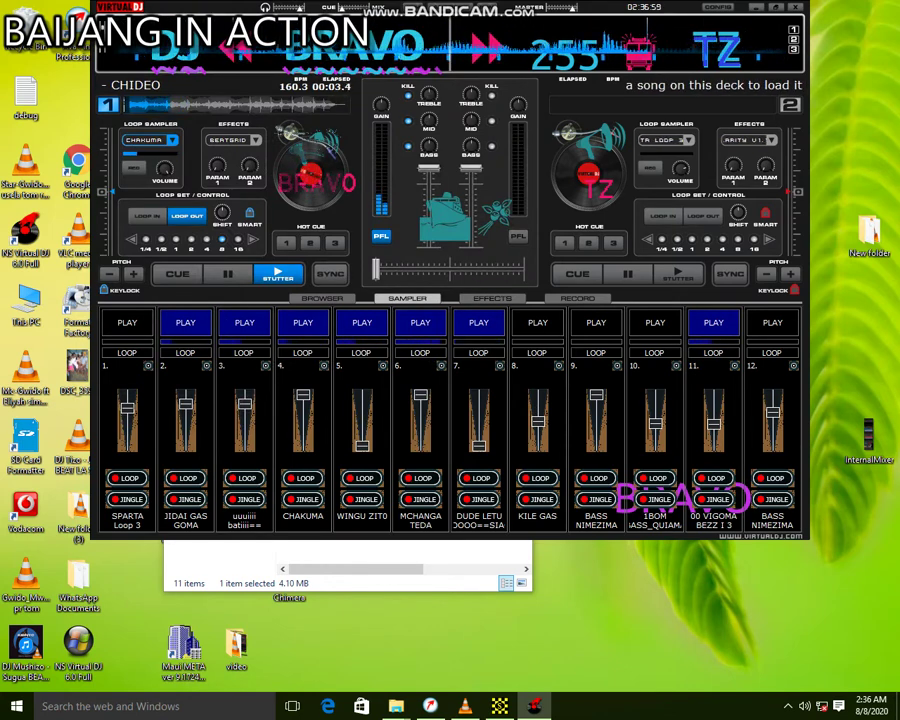
Step: Switch from the slot 11 sample to BASS NIMEZIMA in slot 9 and KILE GAS in slot 8, raising KILE GAS's volume slightly
click(709, 320)
click(596, 322)
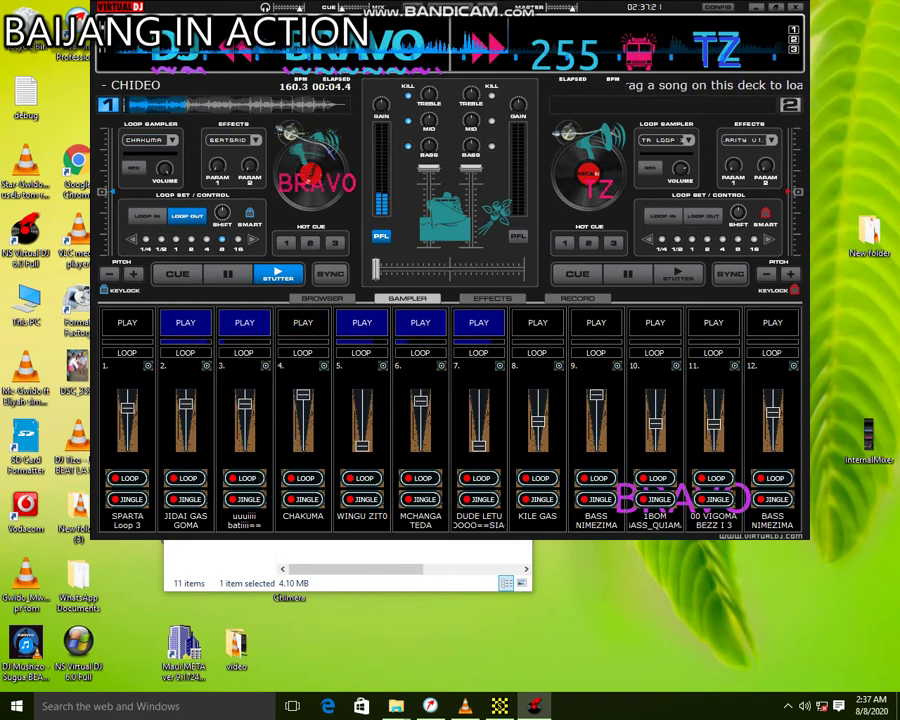
click(545, 323)
drag(538, 422, 538, 436)
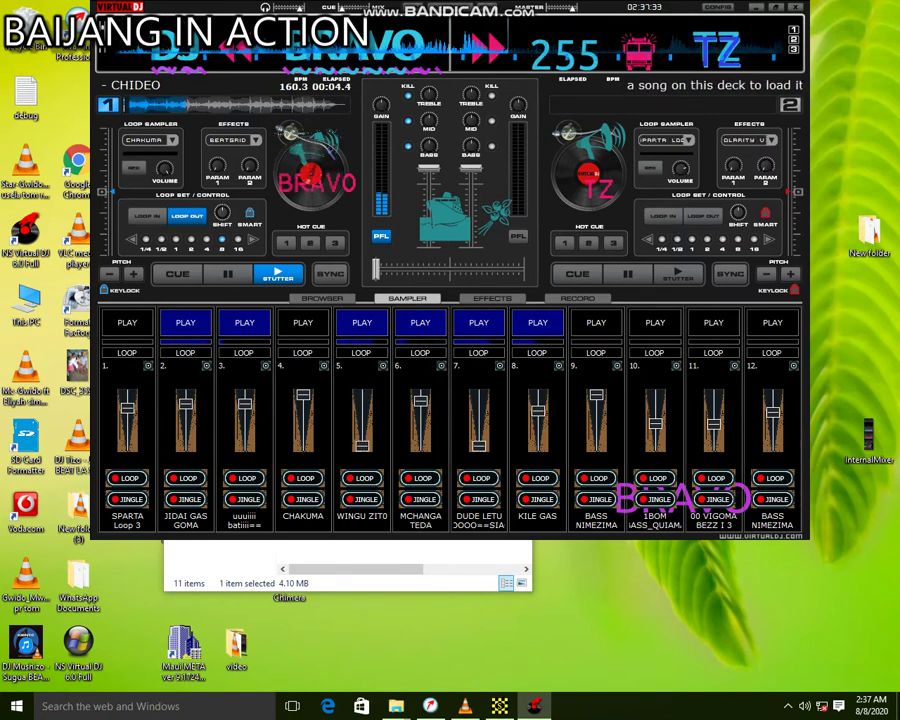
Step: Load AwaNiwezi=GAS.vdj into slot 1 and play it at about half volume
click(148, 366)
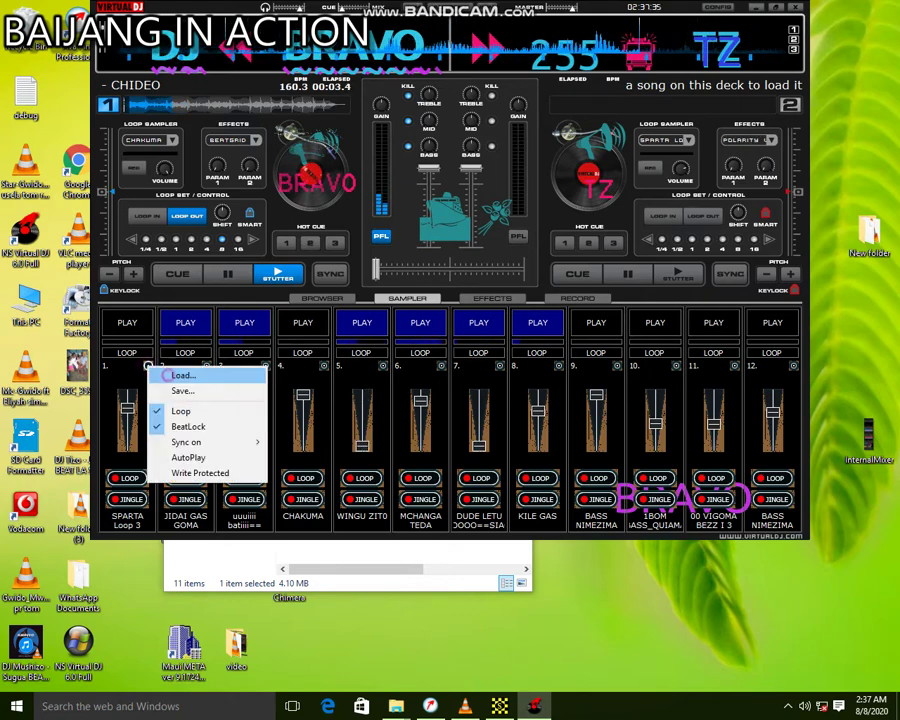
click(172, 373)
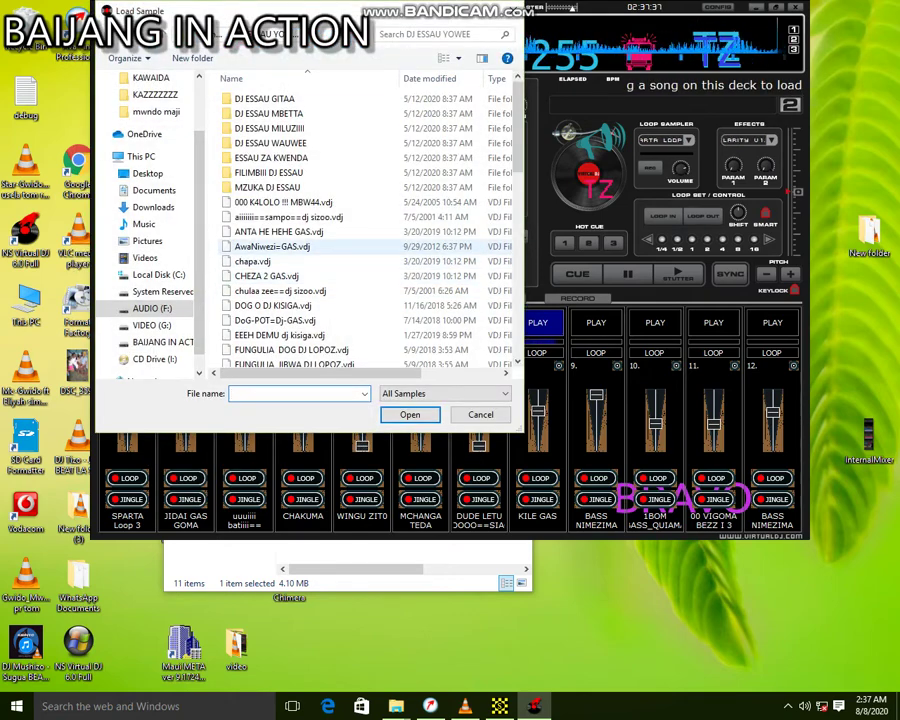
click(288, 246)
key(Return)
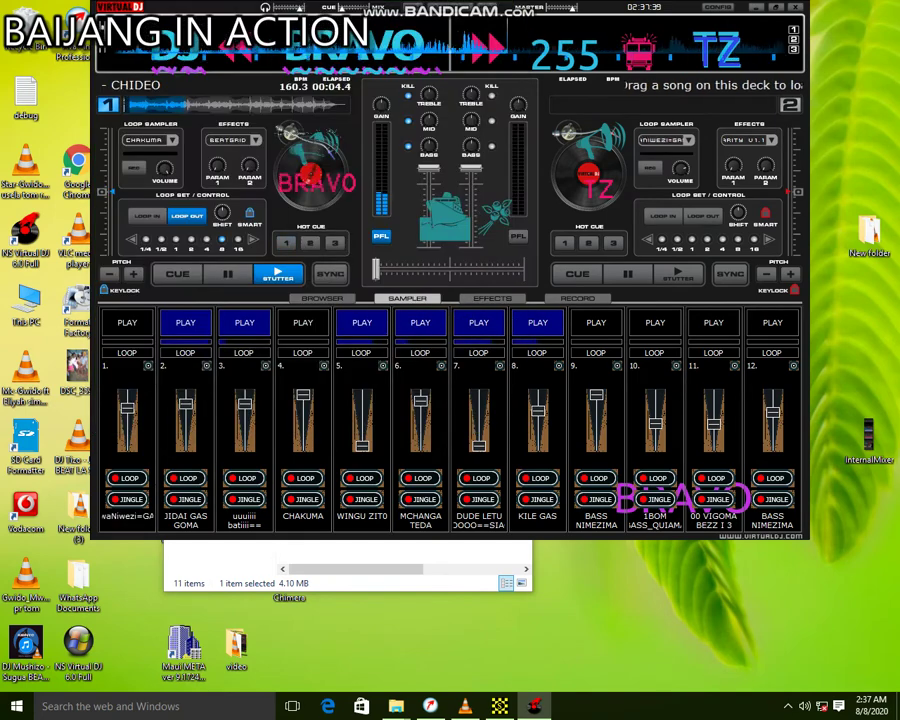
click(129, 425)
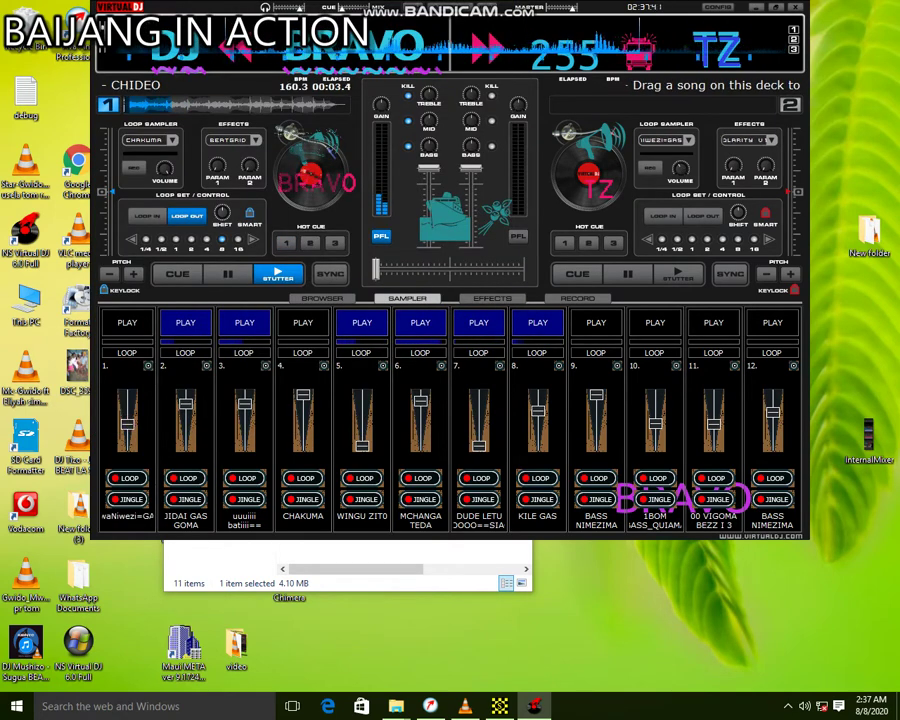
click(127, 323)
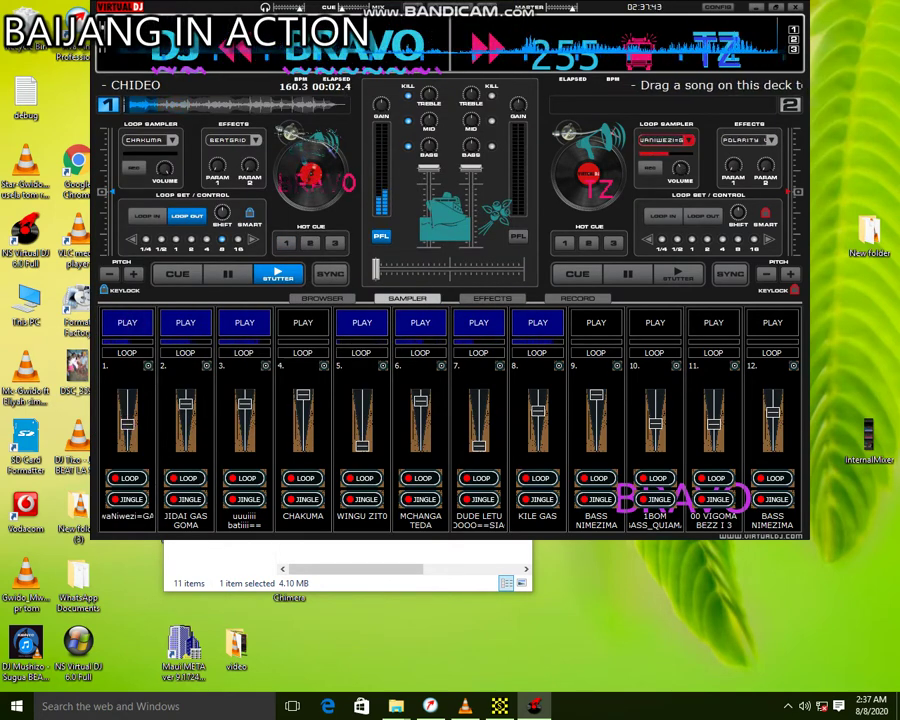
Step: Replace the sample in slot 1 with aiiiiiii==sampo==dj sizoo.vdj and raise its volume to maximum
right_click(146, 368)
click(180, 374)
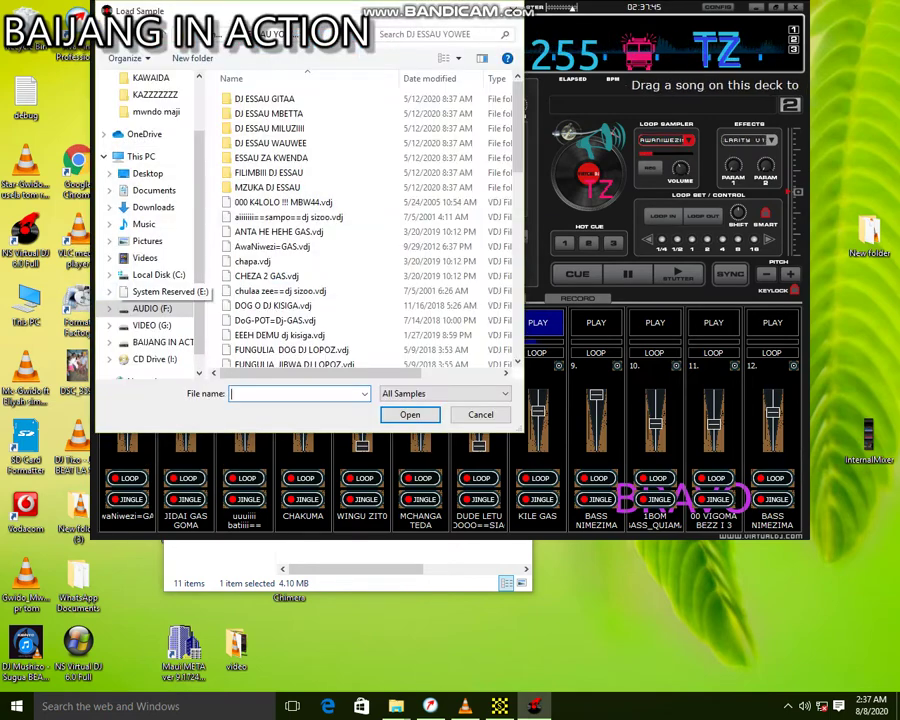
click(289, 217)
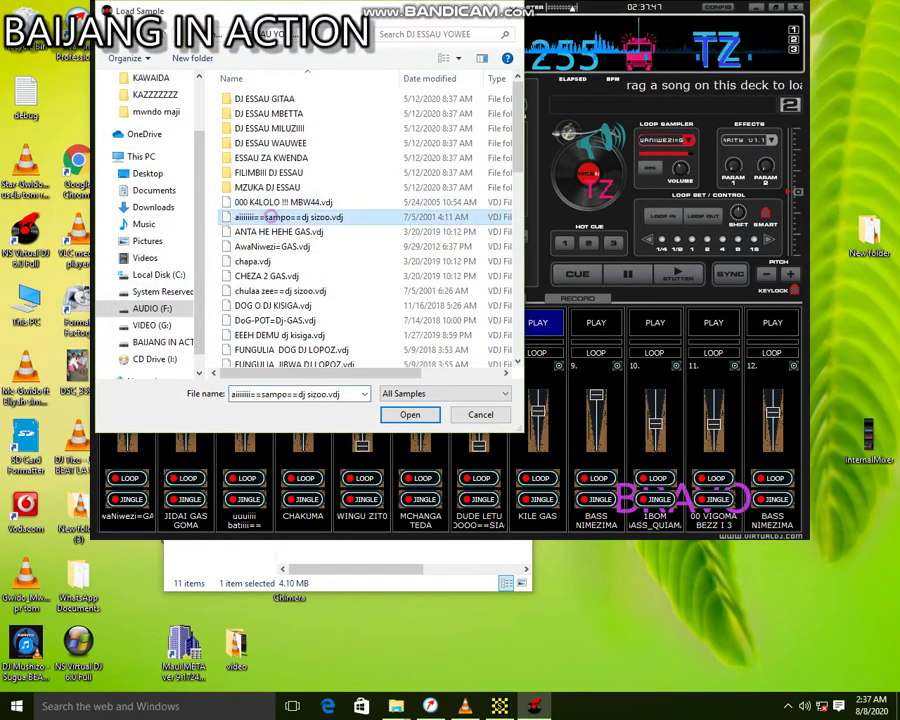
double_click(270, 217)
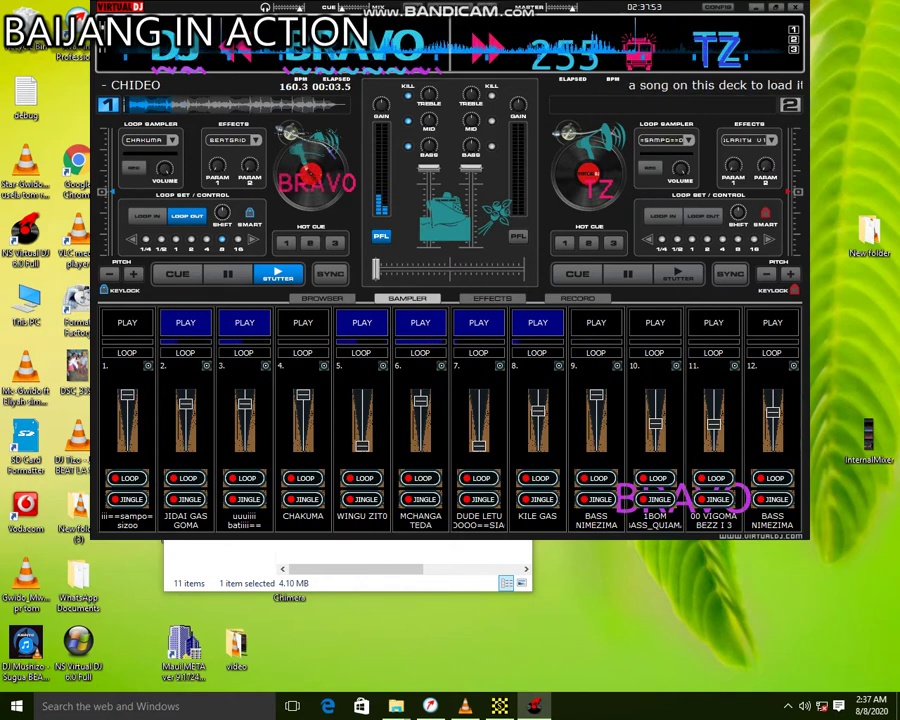
Step: Start the new sample in slot 1 and briefly toggle the CHAKUMA sample in slot 4 on and off
key(F1)
key(F4)
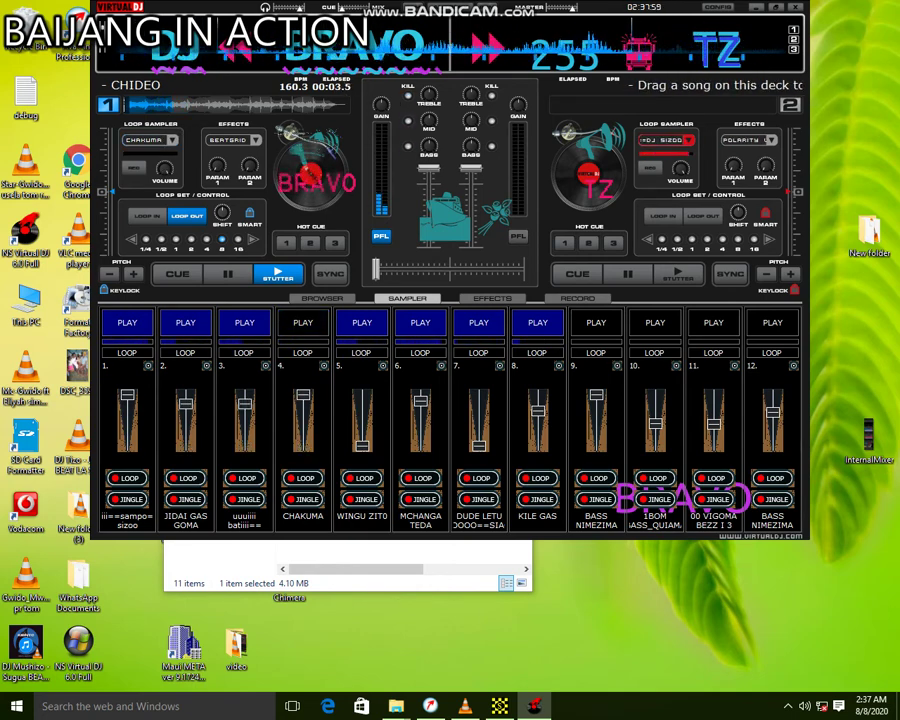
key(F4)
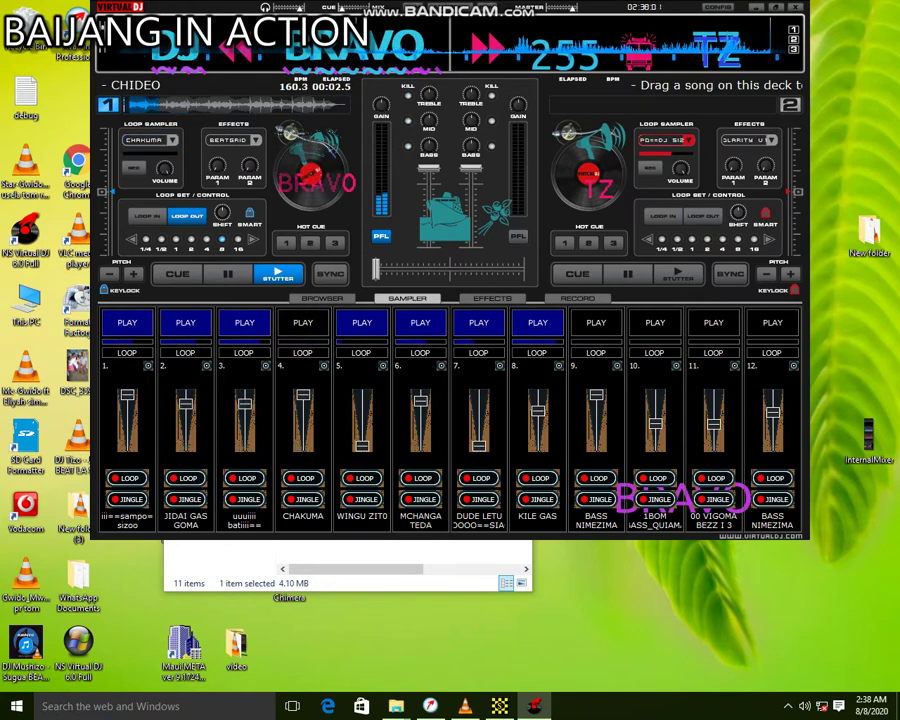